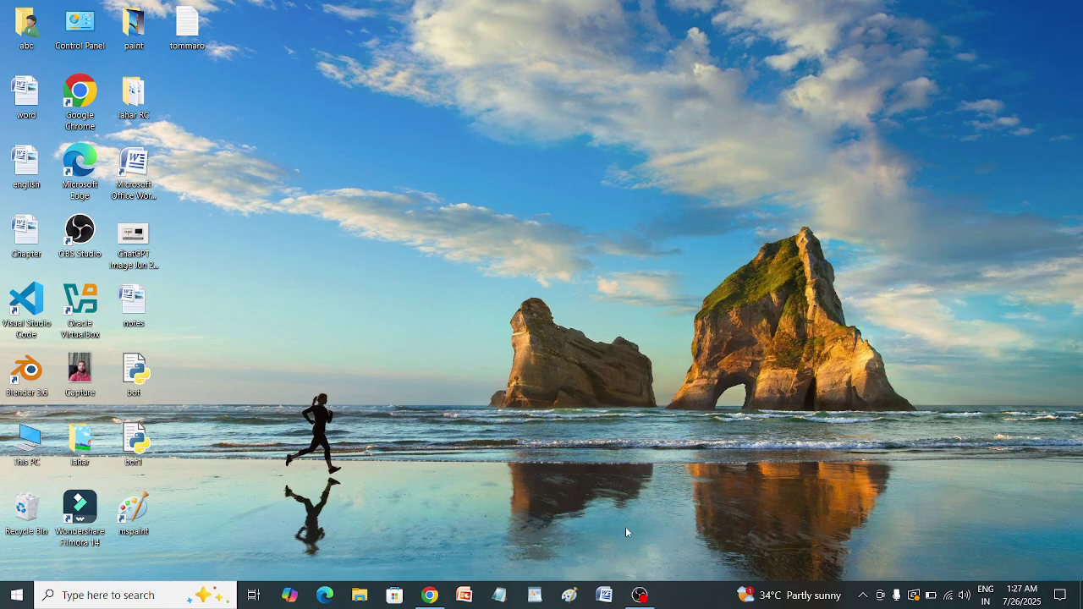
Step: Switch to the blank document in Microsoft Word and remove its page numbers
{"action": "left_click", "coordinate": [604, 595]}
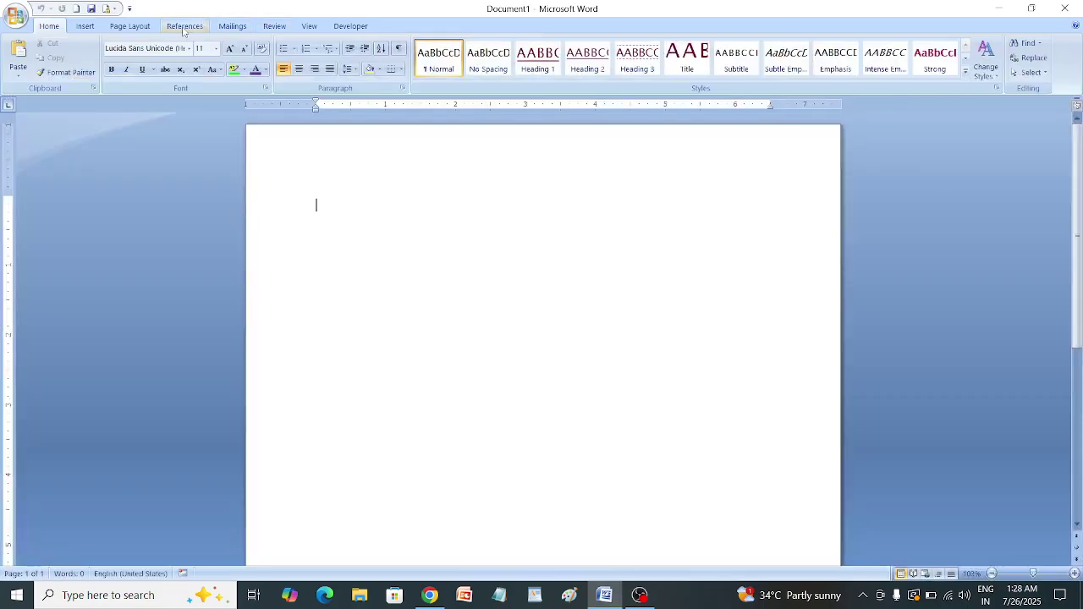
{"action": "left_click", "coordinate": [86, 27]}
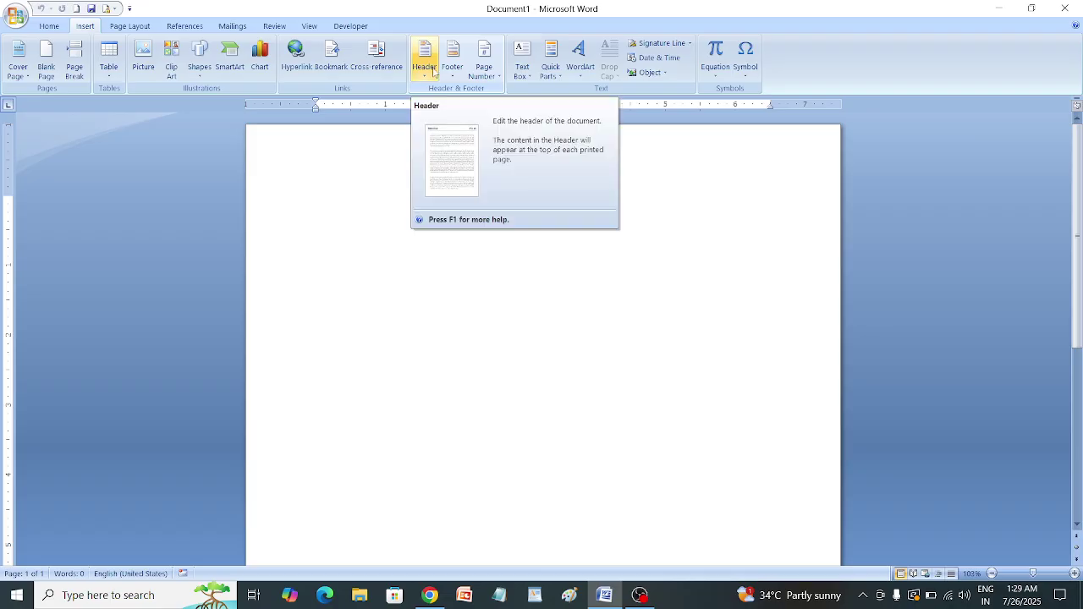
{"action": "left_click", "coordinate": [495, 74]}
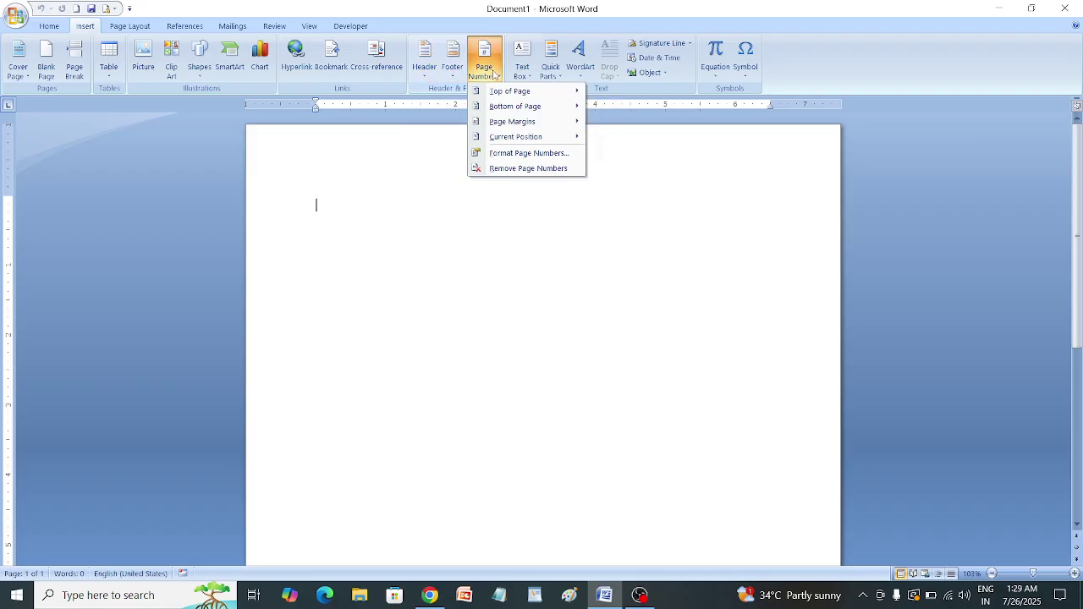
{"action": "left_click", "coordinate": [527, 168]}
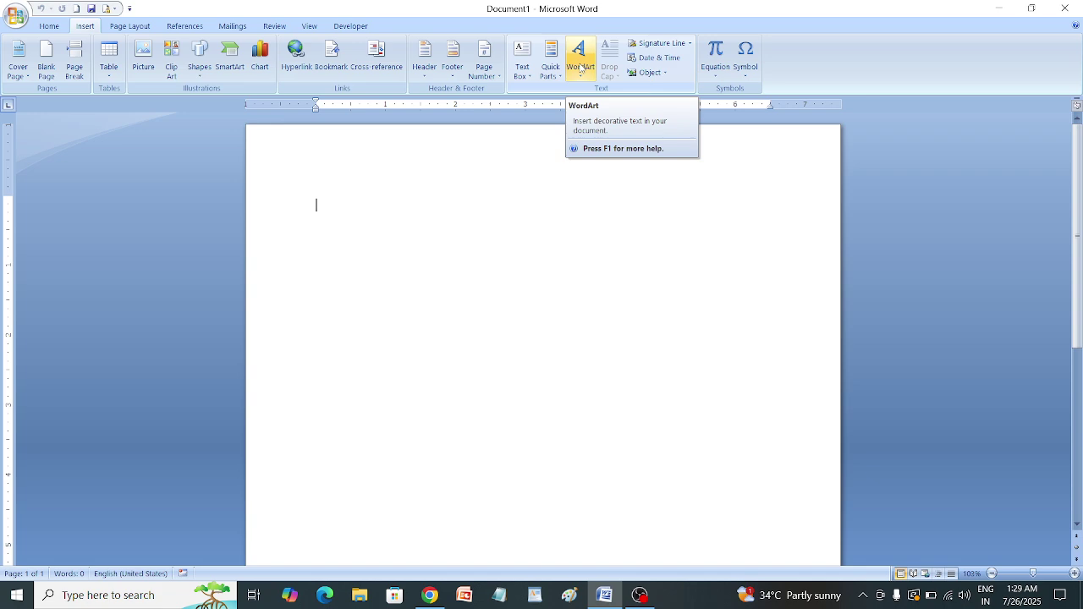
Step: Insert WordArt reading "birds" in Arial Black, size 36, using the dark green textured 3-D slanted style
{"action": "left_click", "coordinate": [578, 72]}
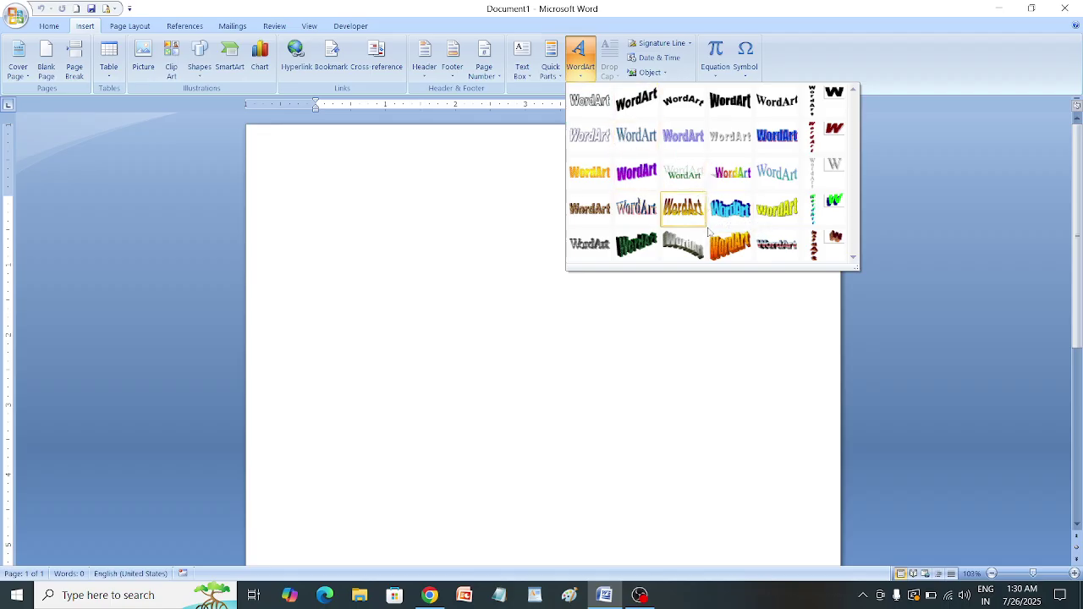
{"action": "left_click", "coordinate": [637, 247]}
{"action": "key", "text": "BackSpace"}
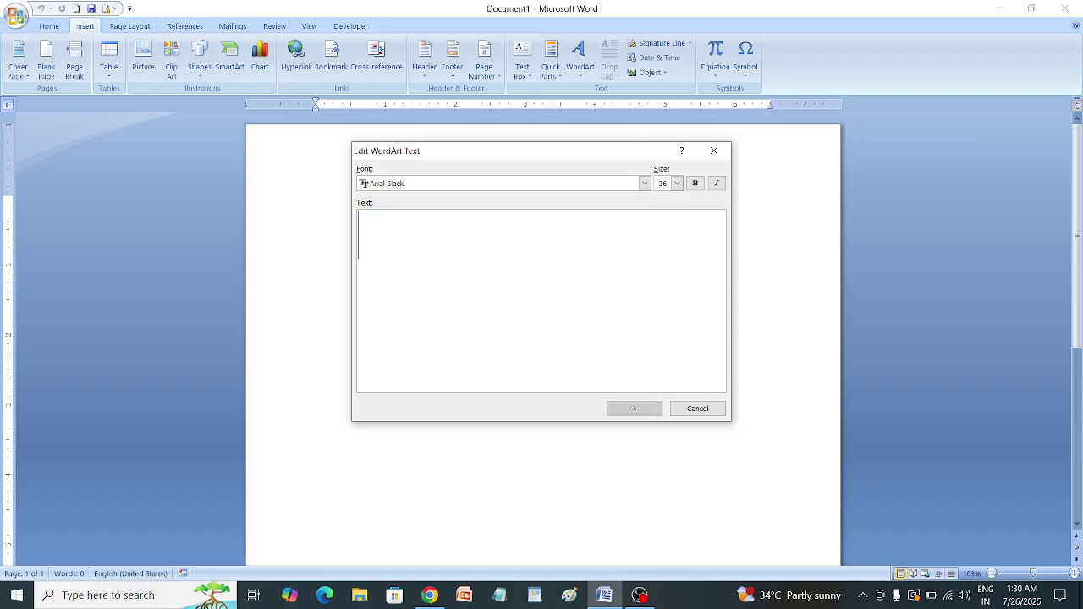
{"action": "type", "text": "gctyfilufo6"}
{"action": "key", "text": "BackSpace"}
{"action": "key", "text": "BackSpace"}
{"action": "key", "text": "BackSpace"}
{"action": "key", "text": "BackSpace"}
{"action": "key", "text": "BackSpace"}
{"action": "key", "text": "BackSpace"}
{"action": "key", "text": "BackSpace"}
{"action": "key", "text": "BackSpace"}
{"action": "key", "text": "BackSpace"}
{"action": "key", "text": "BackSpace"}
{"action": "key", "text": "BackSpace"}
{"action": "type", "text": "birds"}
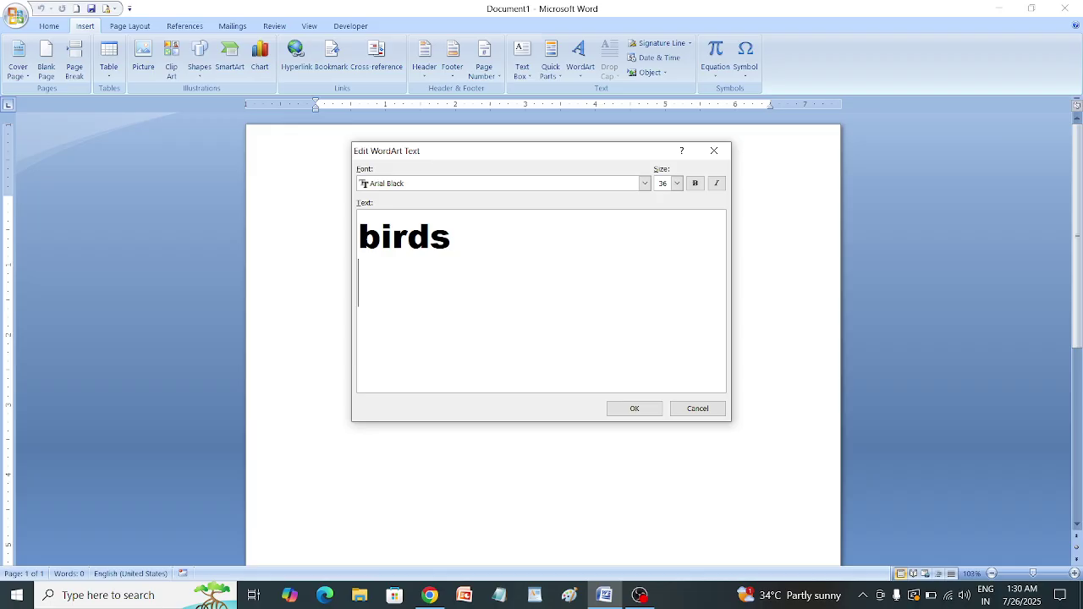
{"action": "left_click", "coordinate": [633, 410]}
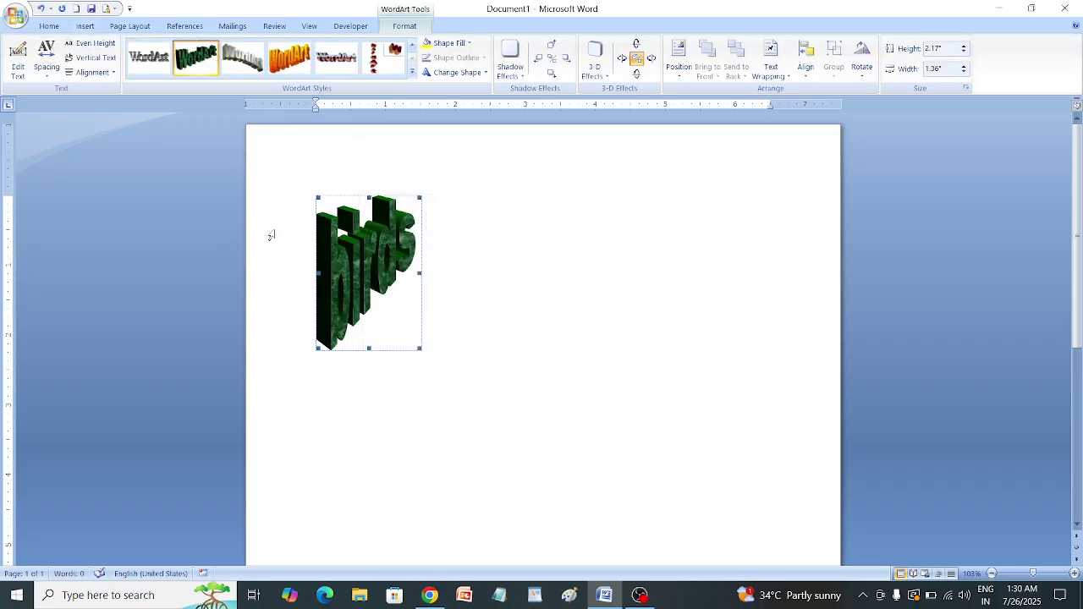
Step: Try the grey 3-D style on the "birds" WordArt and settle on the yellow-orange 3-D style
{"action": "left_click", "coordinate": [292, 59]}
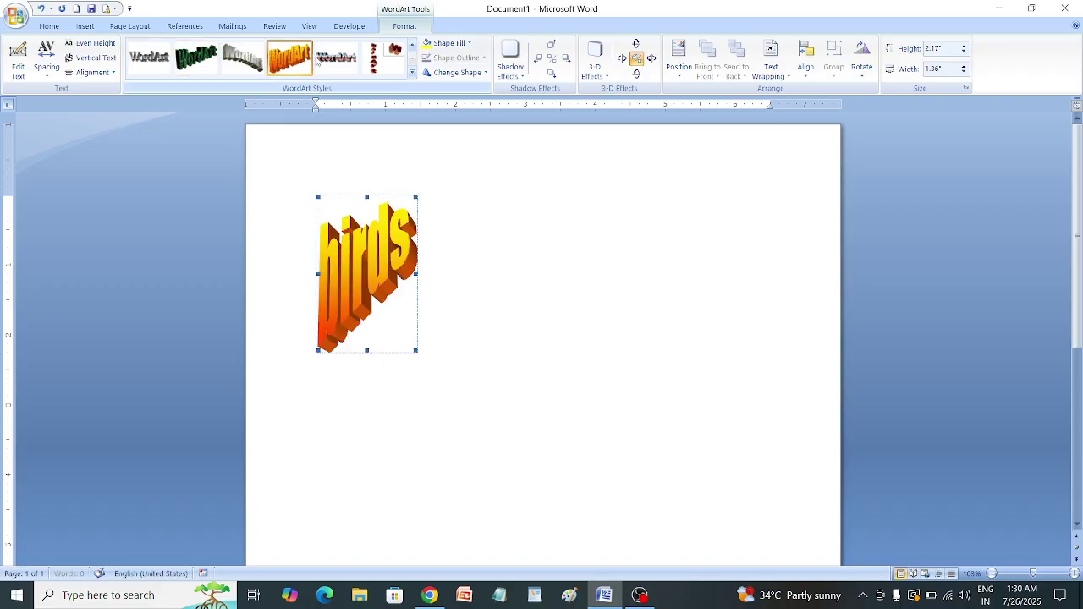
{"action": "left_click", "coordinate": [243, 60]}
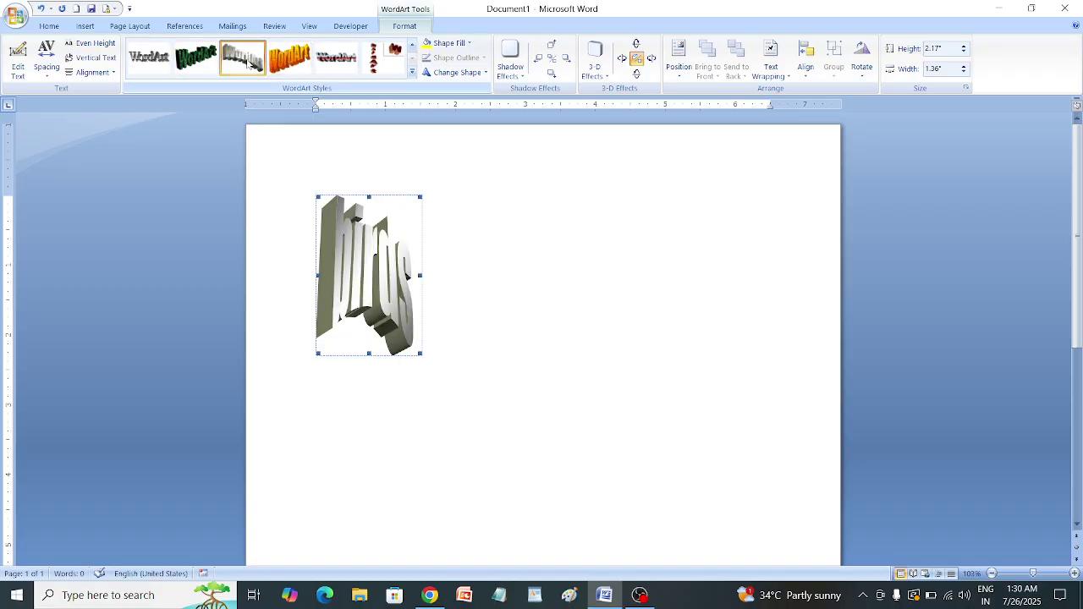
{"action": "left_click", "coordinate": [290, 59]}
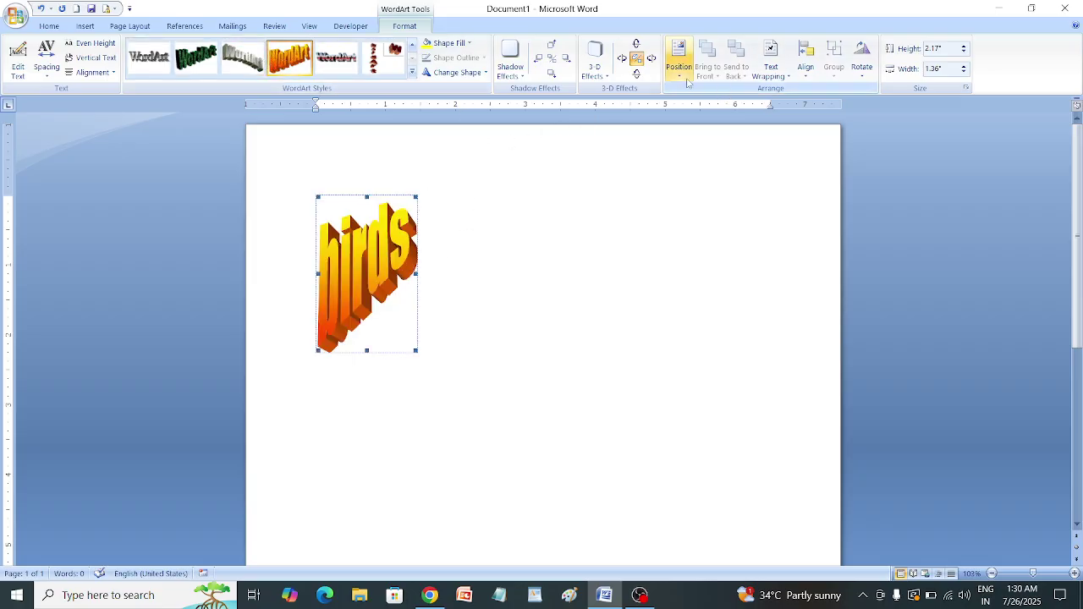
Step: Set the "birds" WordArt in front of text, widened to about 4.16" and placed near the page's upper right
{"action": "left_click", "coordinate": [784, 75]}
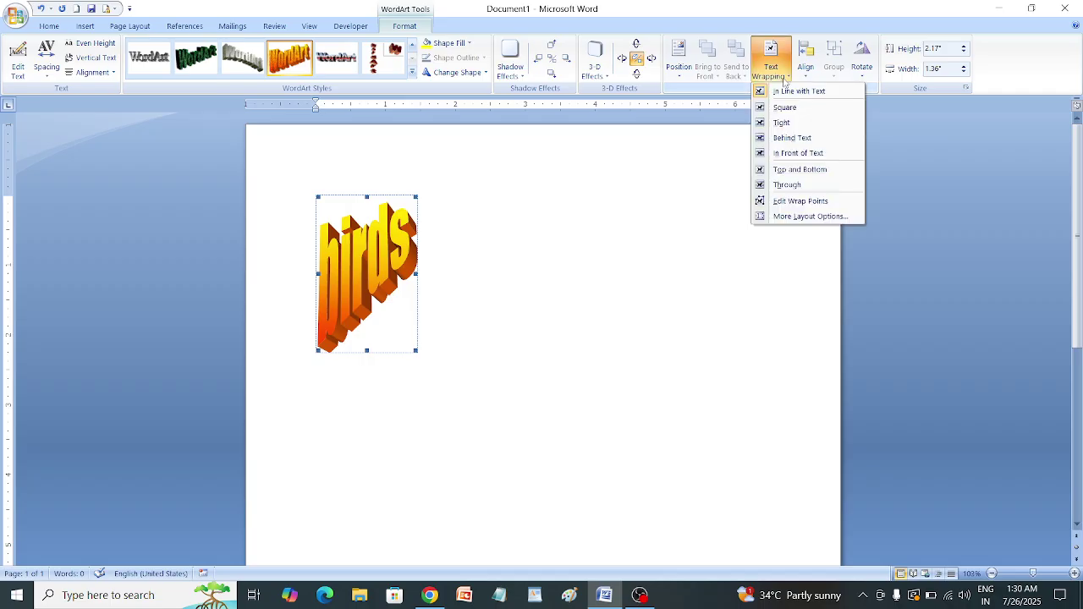
{"action": "left_click", "coordinate": [800, 152]}
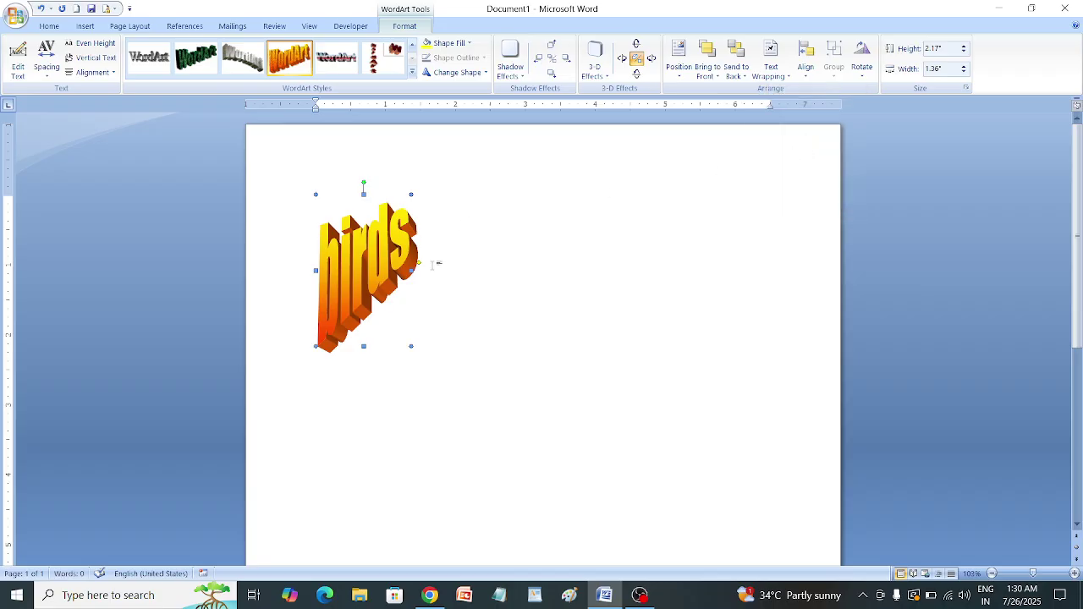
{"action": "left_click_drag", "start_coordinate": [412, 269], "coordinate": [606, 271]}
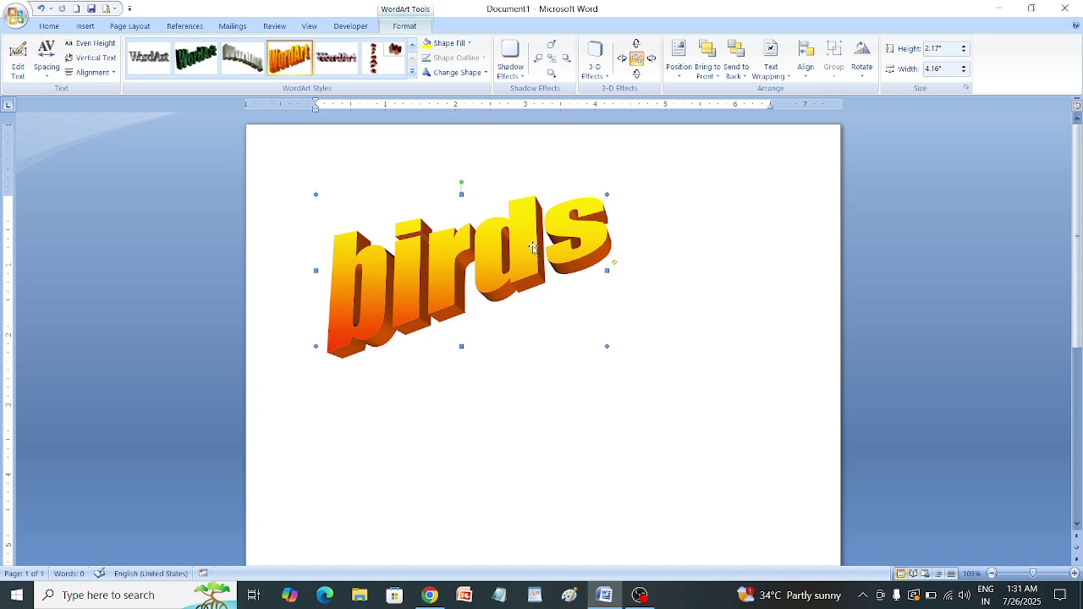
{"action": "left_click_drag", "start_coordinate": [532, 249], "coordinate": [643, 203]}
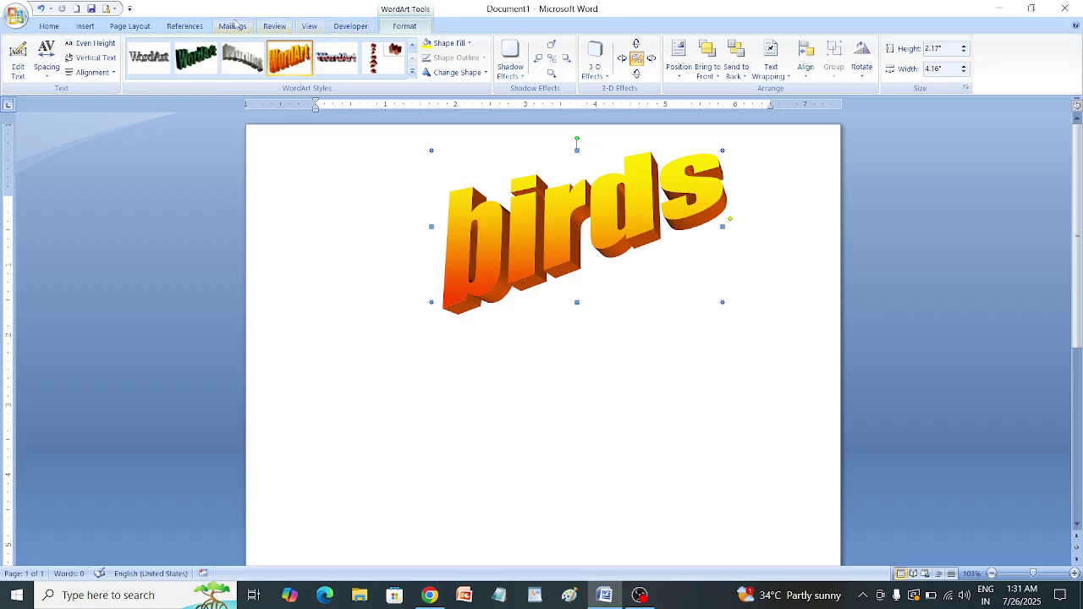
Step: Insert a second WordArt reading "ugly" in the vertical green-to-blue style, Arial Black, size 36
{"action": "left_click", "coordinate": [84, 26]}
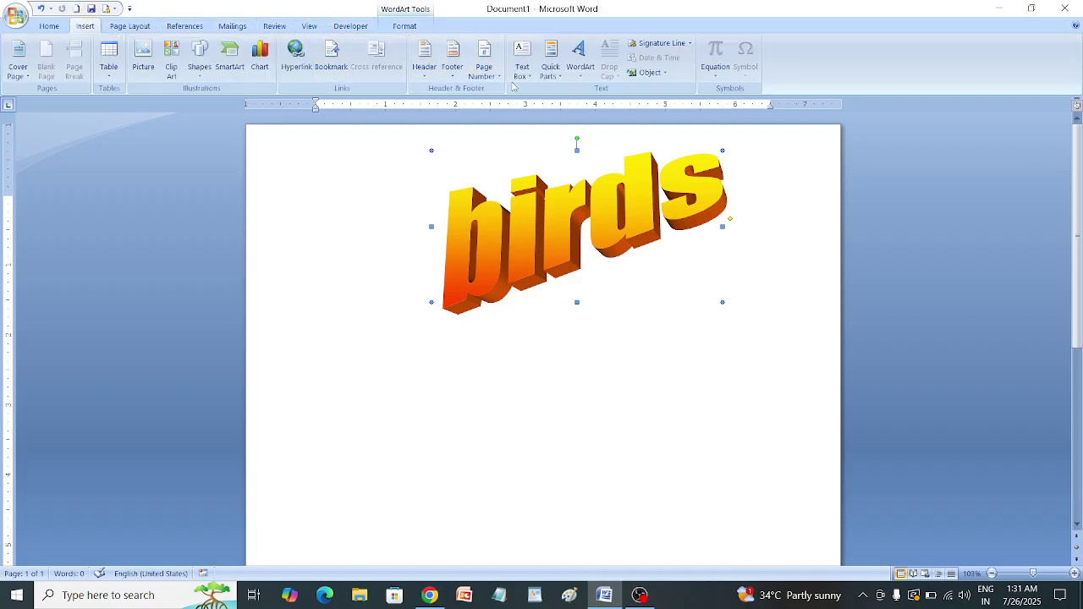
{"action": "left_click", "coordinate": [581, 74]}
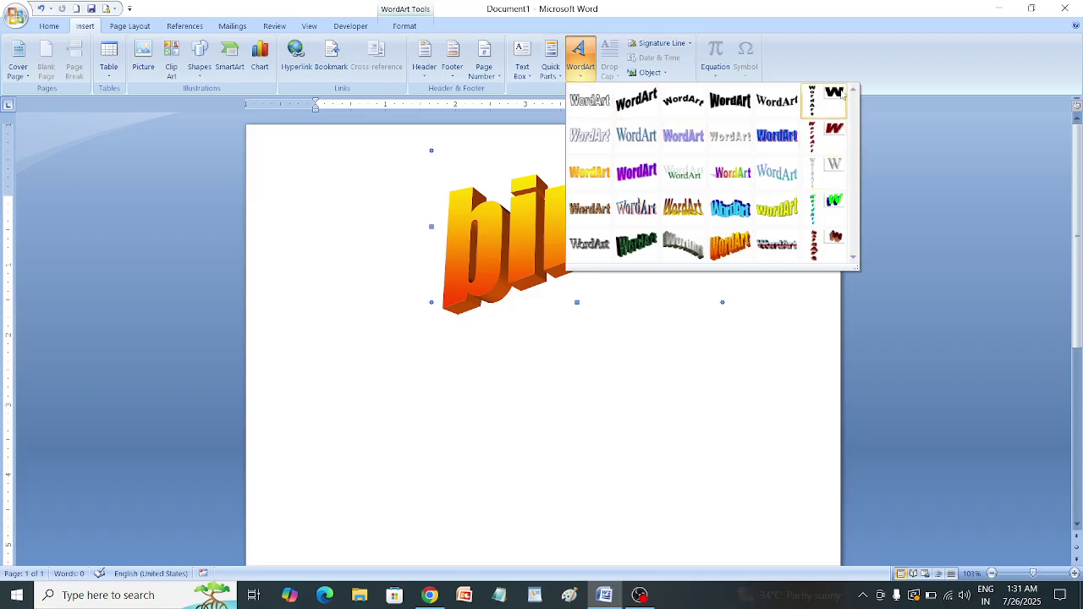
{"action": "left_click", "coordinate": [834, 203]}
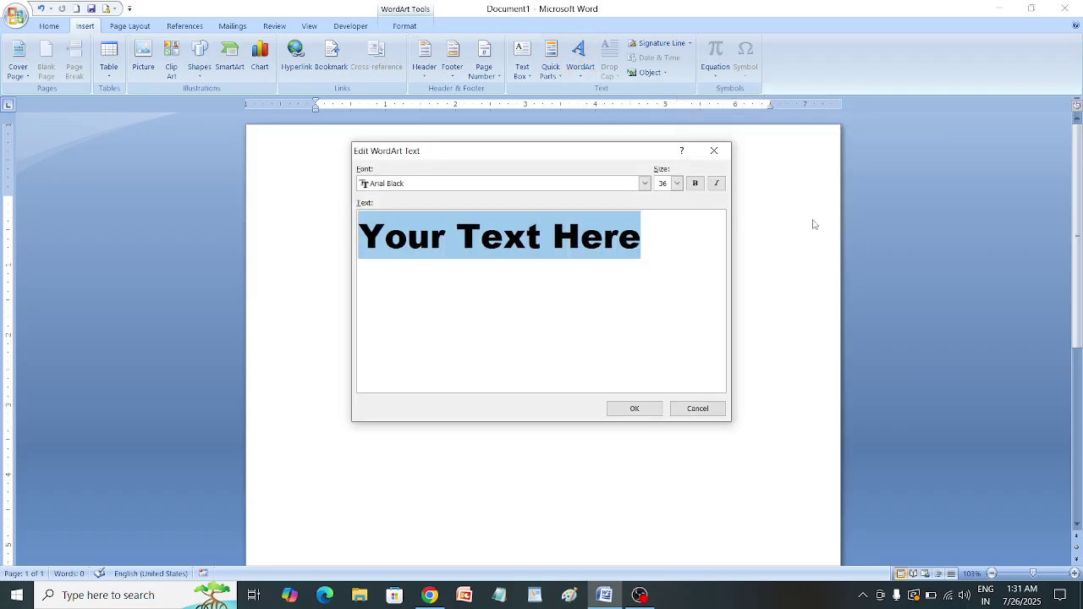
{"action": "type", "text": "ugly"}
{"action": "key", "text": "Return"}
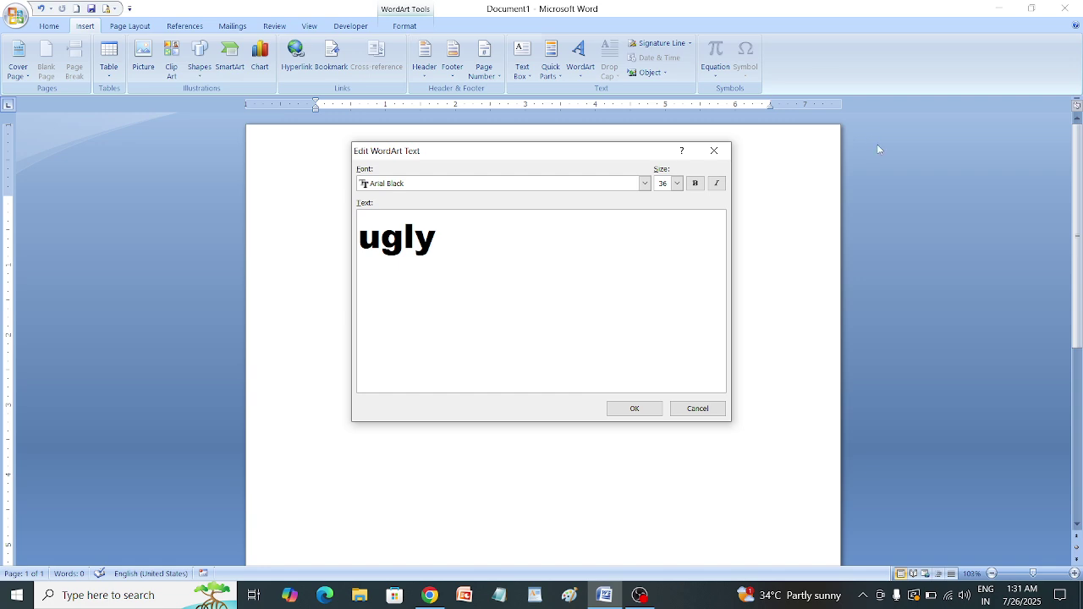
{"action": "left_click", "coordinate": [617, 408]}
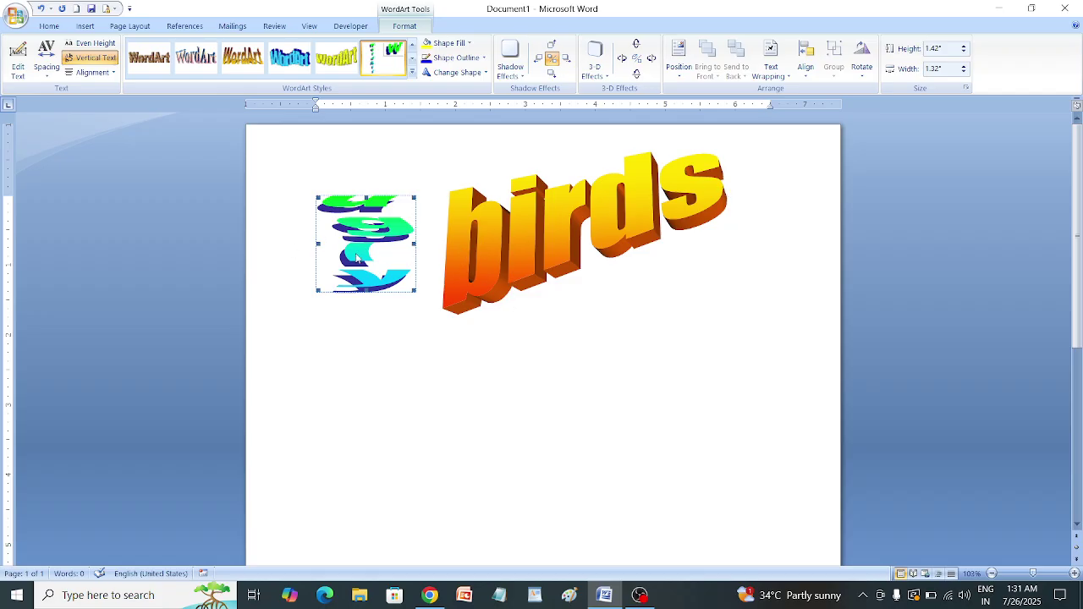
Step: Set the "ugly" WordArt in front of text and enlarge it to about 2.97" high by 4.46" wide
{"action": "left_click", "coordinate": [758, 77]}
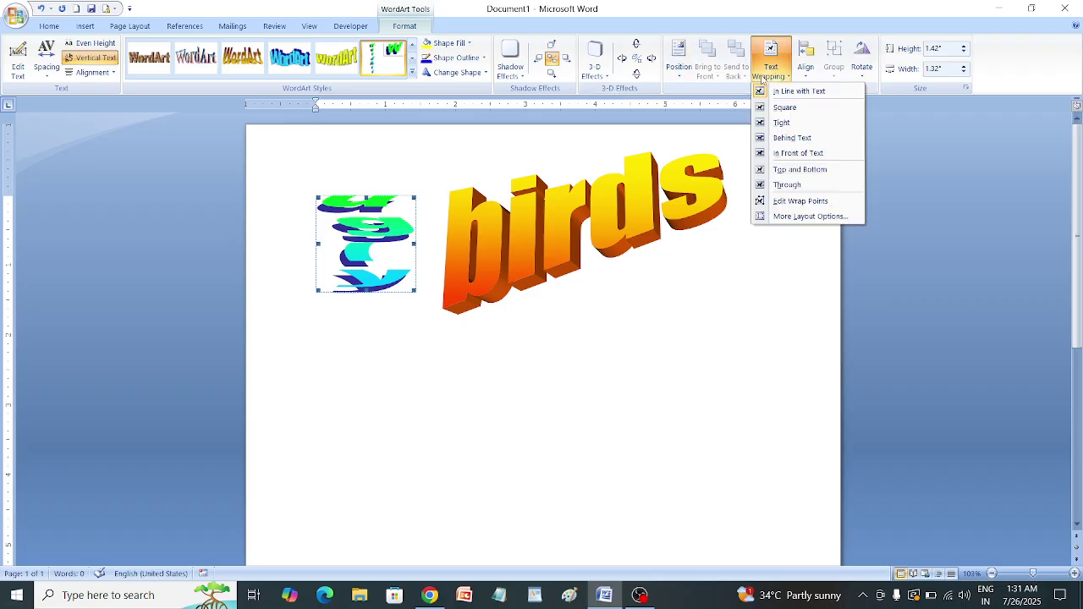
{"action": "left_click", "coordinate": [795, 150]}
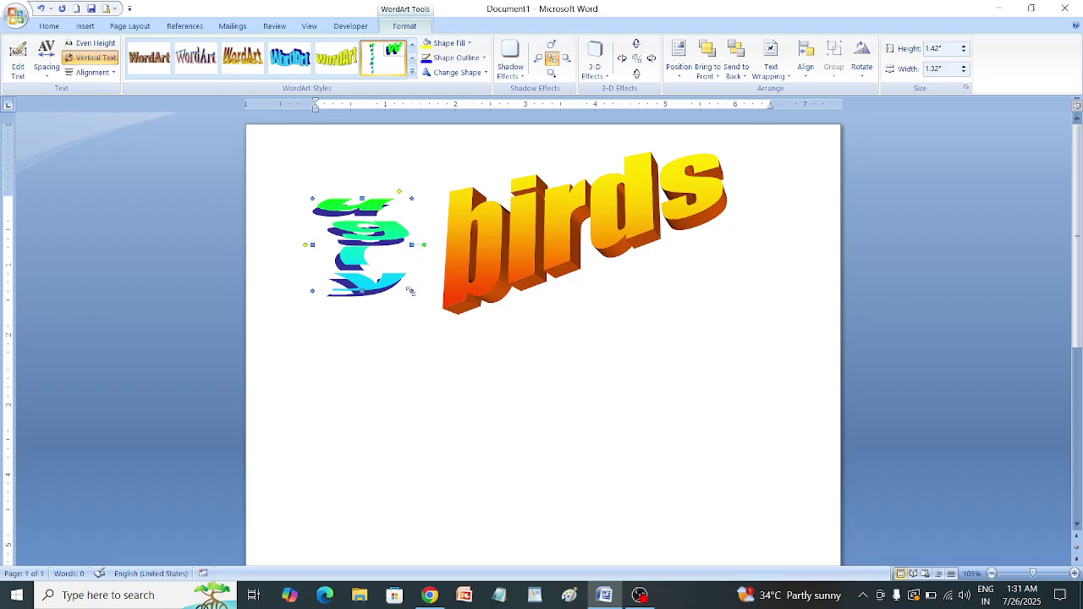
{"action": "left_click_drag", "start_coordinate": [411, 291], "coordinate": [519, 510]}
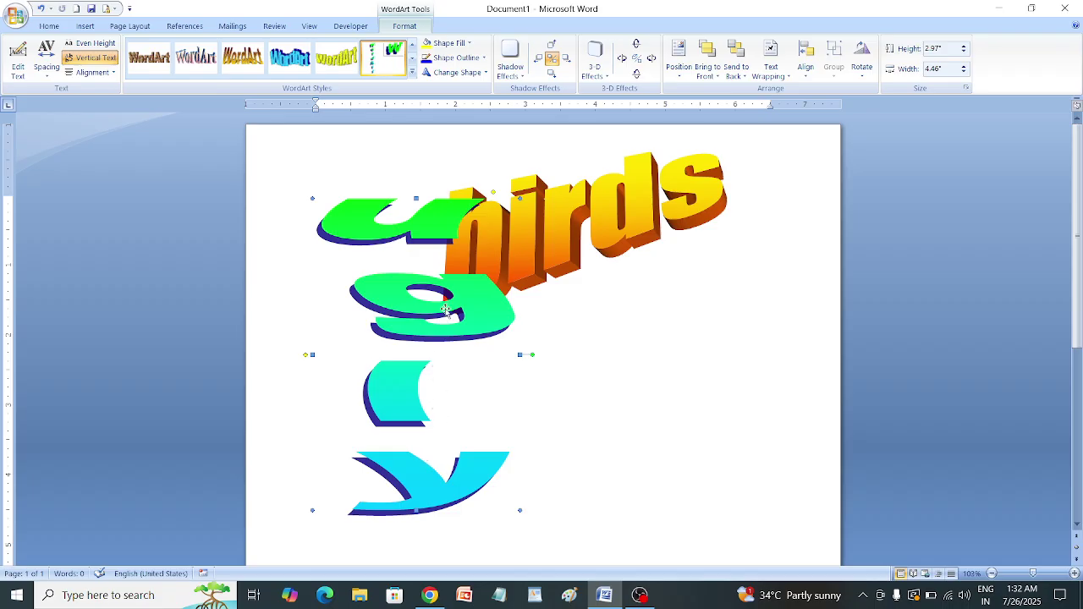
{"action": "left_click", "coordinate": [87, 26]}
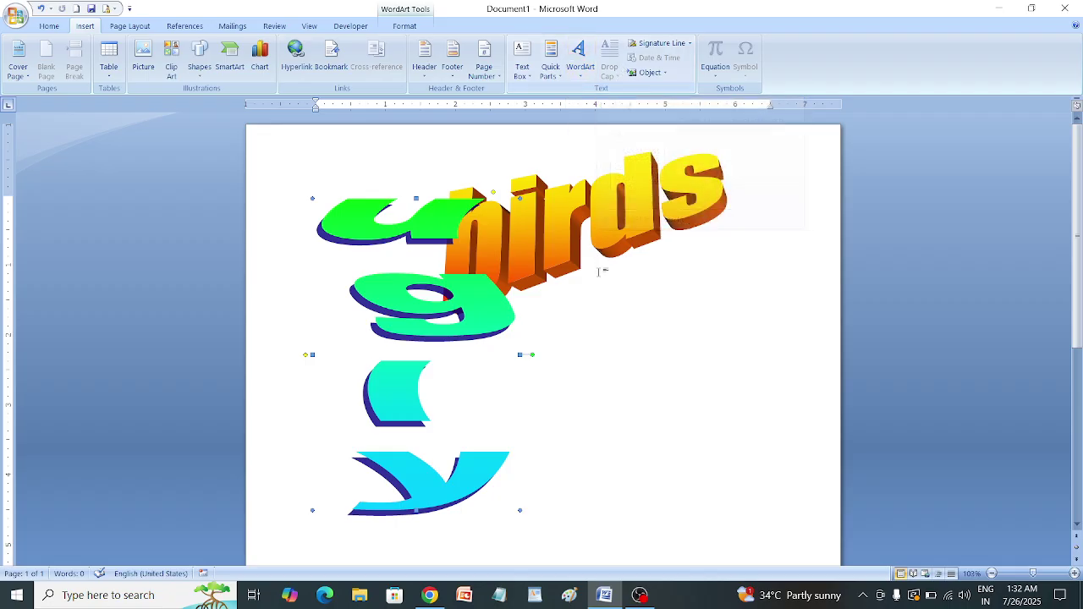
{"action": "left_click", "coordinate": [601, 302]}
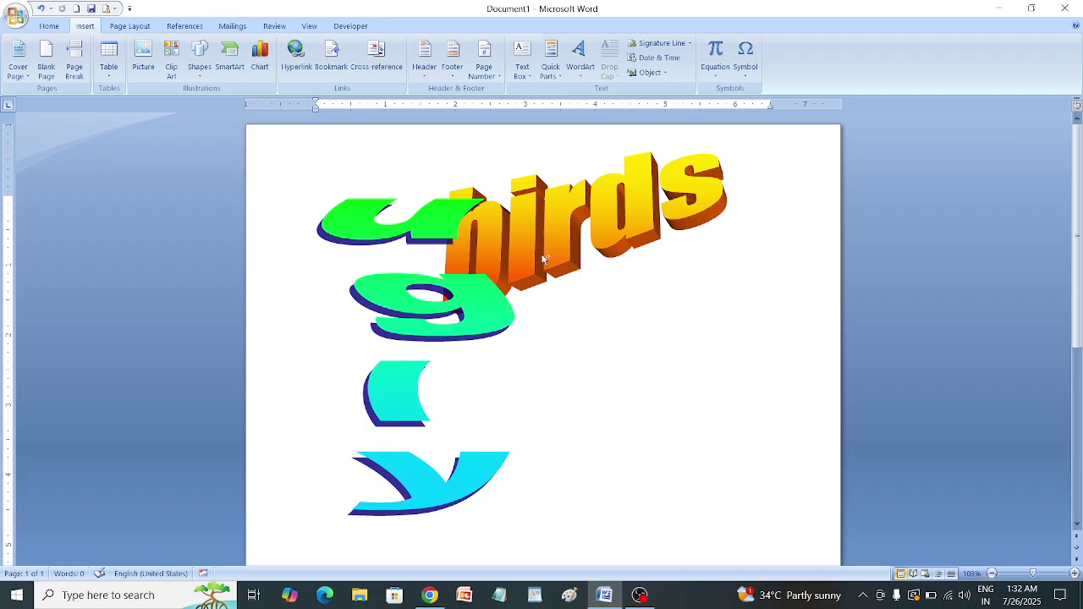
Step: Undo all the WordArt changes until the page is blank
{"action": "key", "text": "ctrl+z"}
{"action": "key", "text": "ctrl+z"}
{"action": "key", "text": "ctrl+z"}
{"action": "key", "text": "ctrl+z"}
{"action": "key", "text": "ctrl+z"}
{"action": "key", "text": "ctrl+z"}
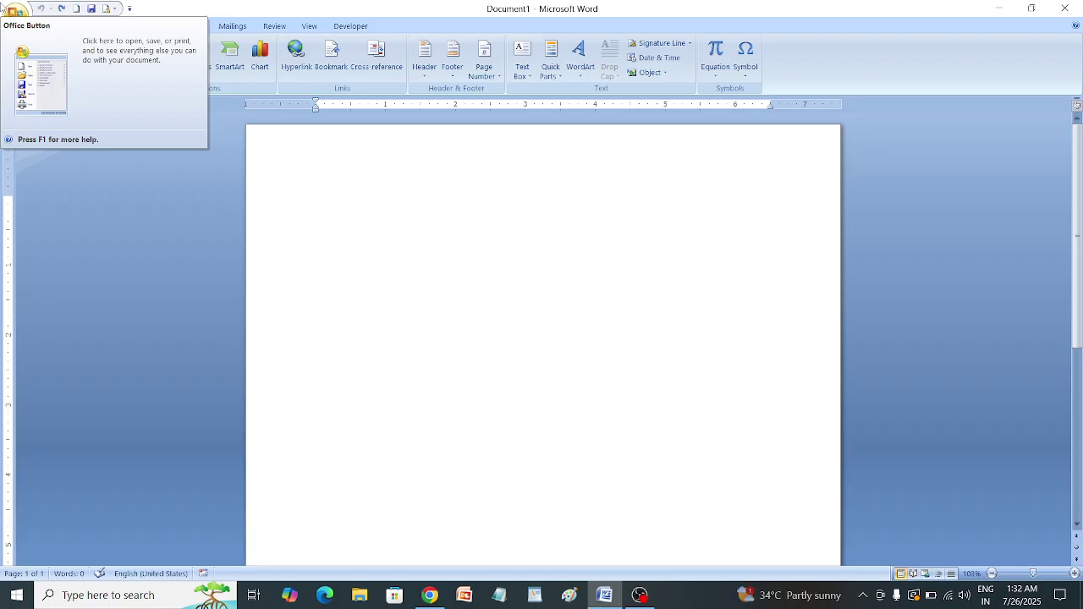
Step: Fill the blank page with sample paragraphs using the =rand() function
{"action": "type", "text": "="}
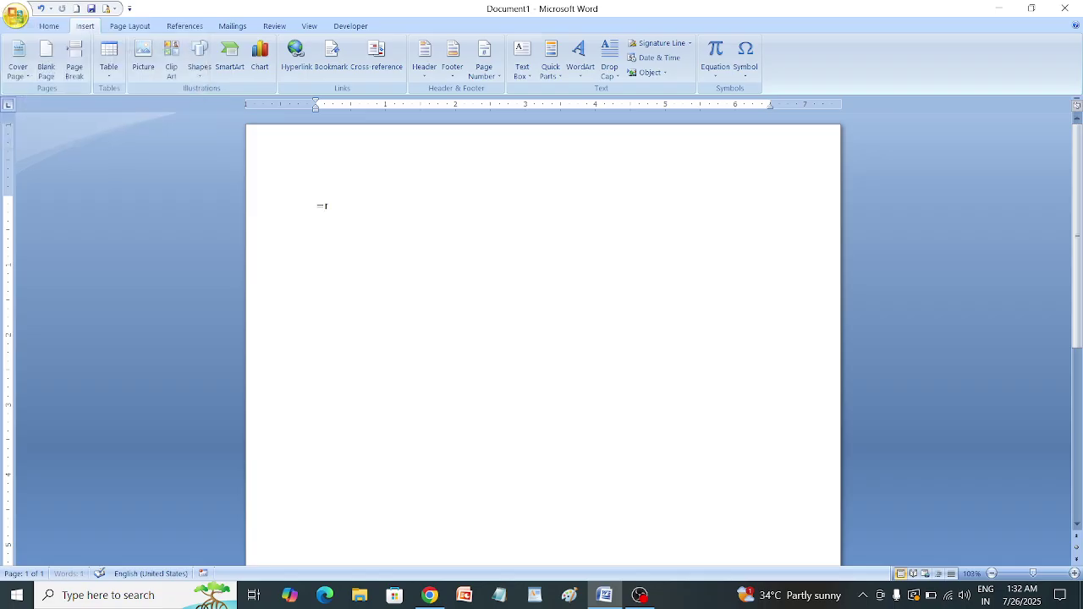
{"action": "type", "text": "ra"}
{"action": "type", "text": "nt"}
{"action": "type", "text": "d"}
{"action": "type", "text": "()"}
{"action": "key", "text": "Return"}
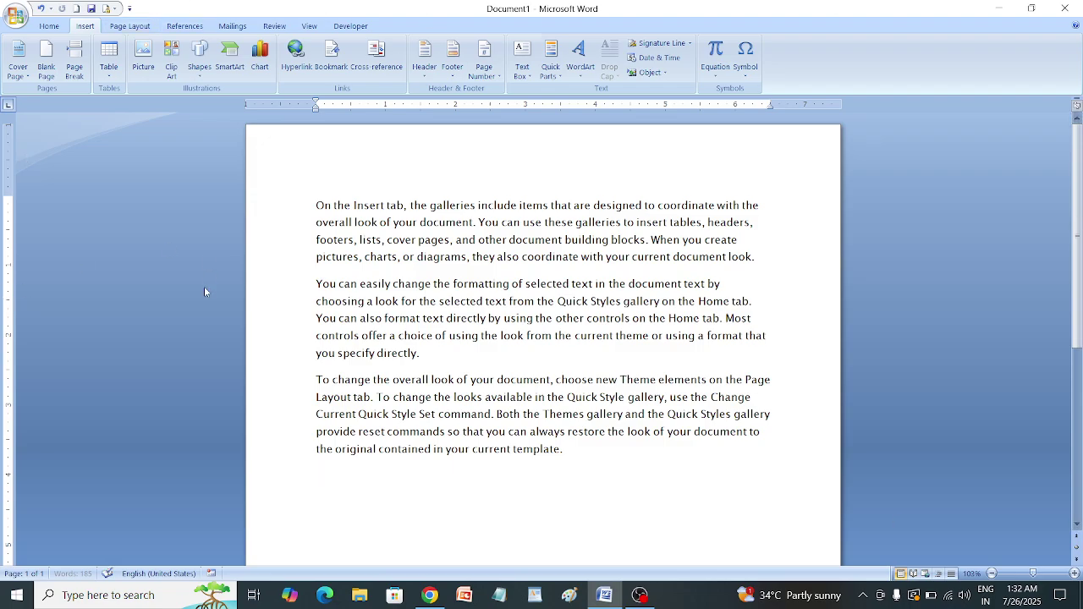
Step: Apply a Dropped drop cap to the first paragraph's initial "O" and enlarge its frame
{"action": "left_click_drag", "start_coordinate": [337, 206], "coordinate": [315, 206]}
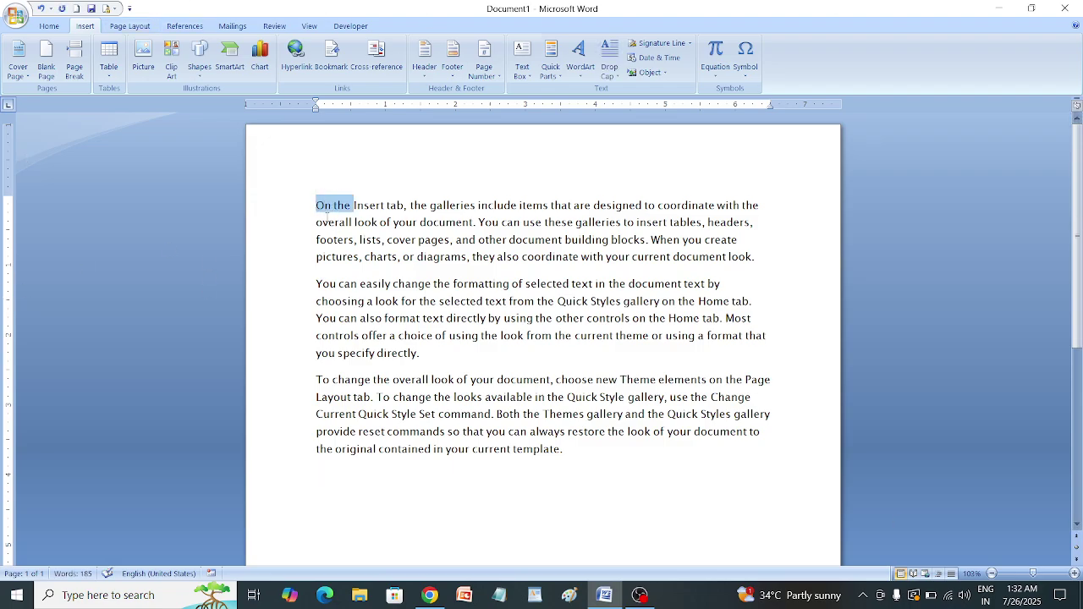
{"action": "left_click", "coordinate": [324, 204]}
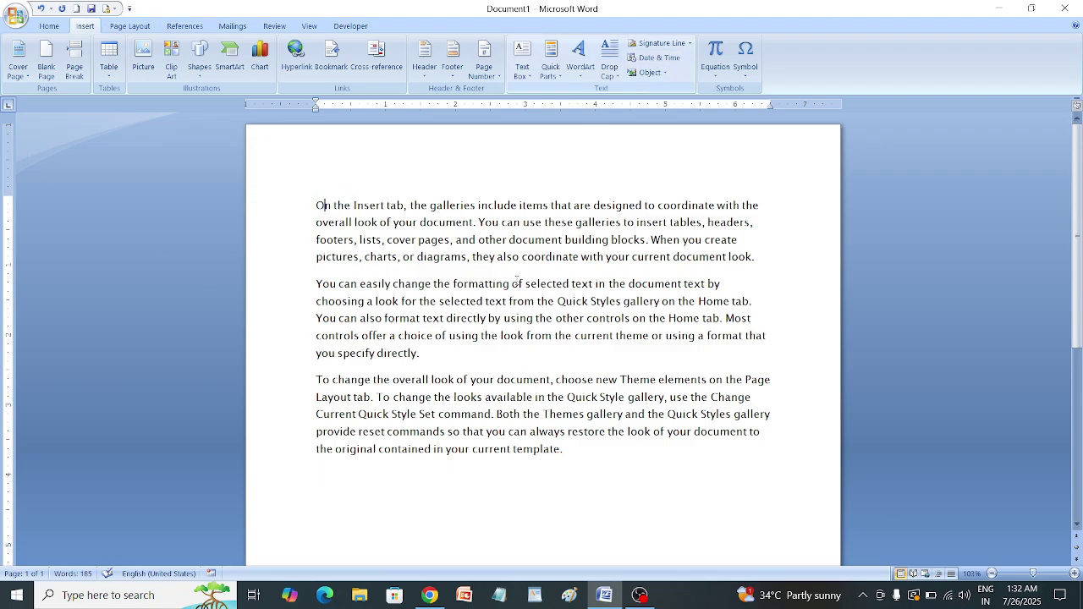
{"action": "left_click", "coordinate": [610, 66]}
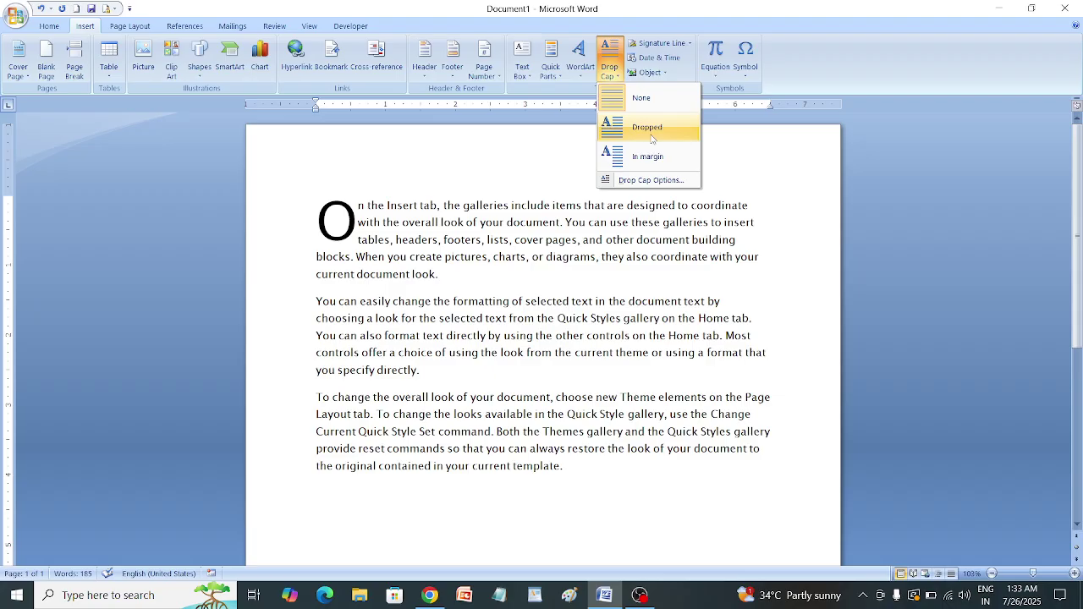
{"action": "left_click", "coordinate": [652, 138]}
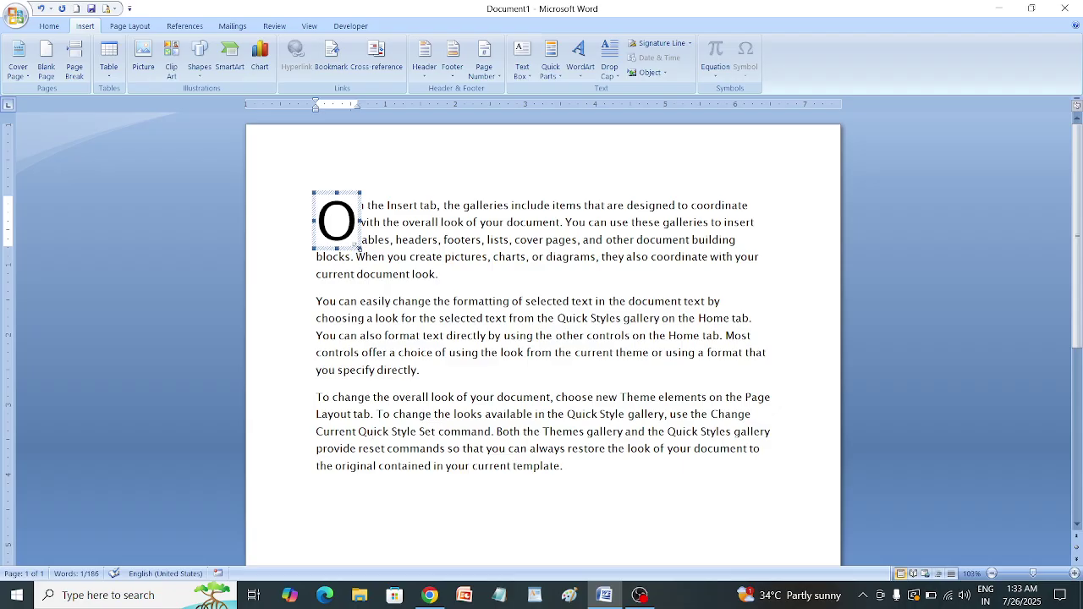
{"action": "left_click_drag", "start_coordinate": [360, 248], "coordinate": [378, 269]}
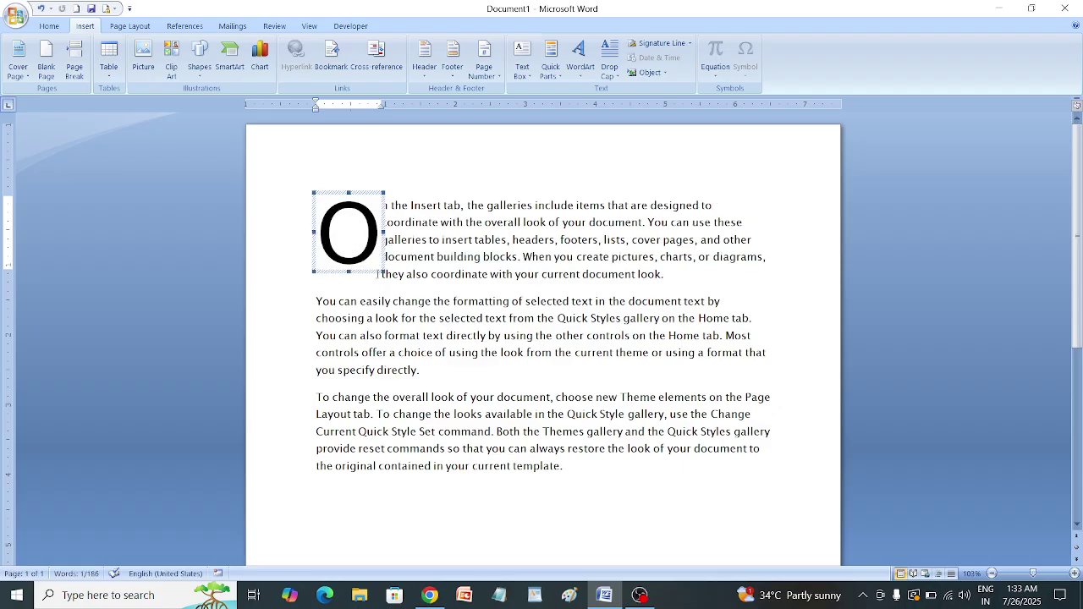
Step: Examine the Drop Cap options for the second paragraph and the available date and time formats
{"action": "left_click", "coordinate": [379, 297]}
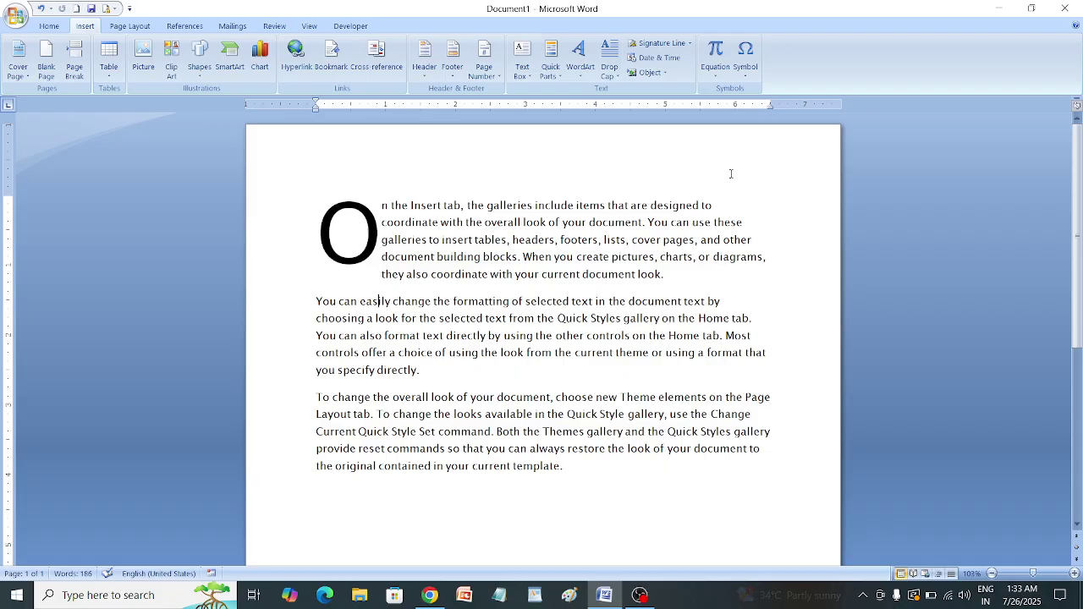
{"action": "left_click", "coordinate": [618, 75]}
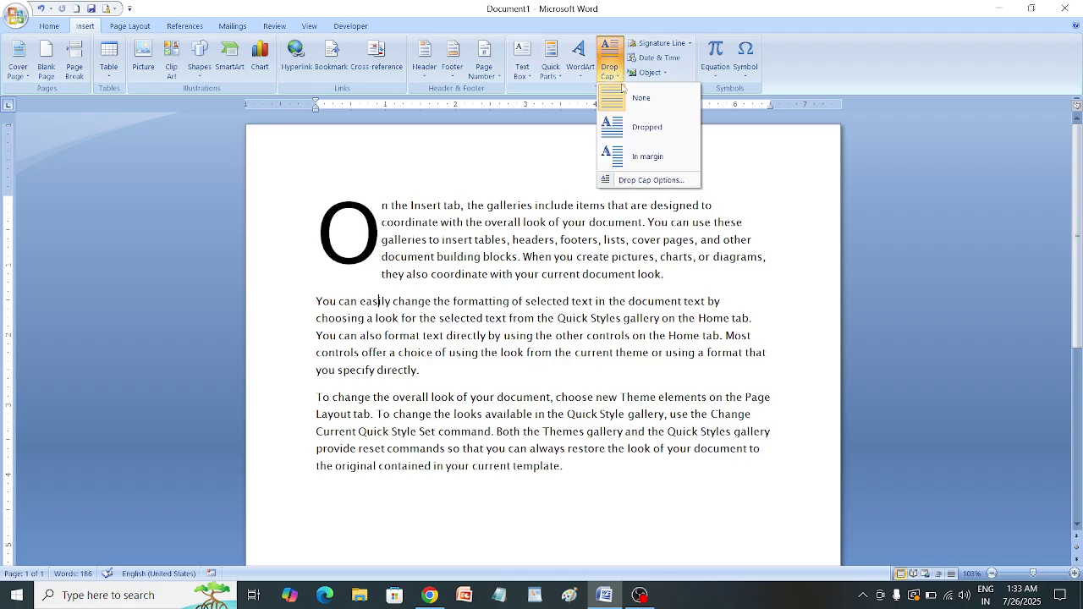
{"action": "left_click", "coordinate": [646, 181]}
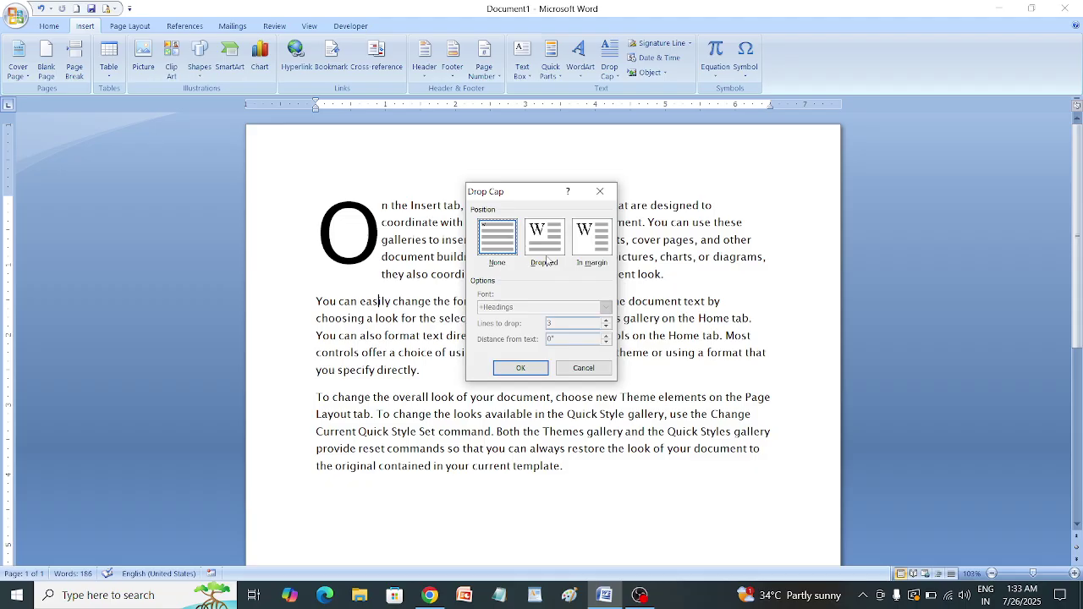
{"action": "left_click", "coordinate": [520, 367]}
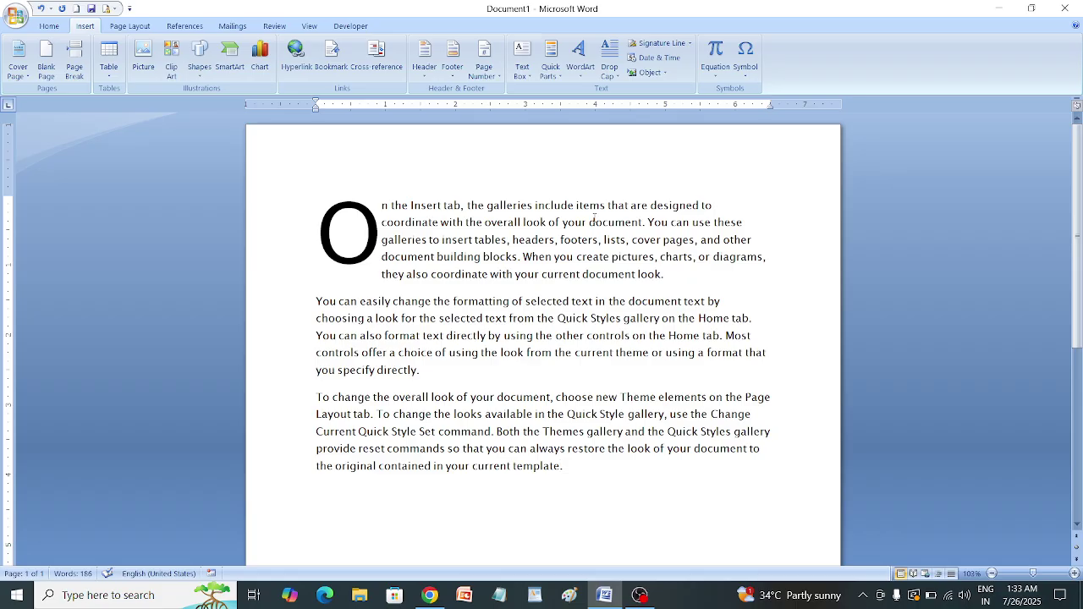
{"action": "left_click", "coordinate": [656, 57]}
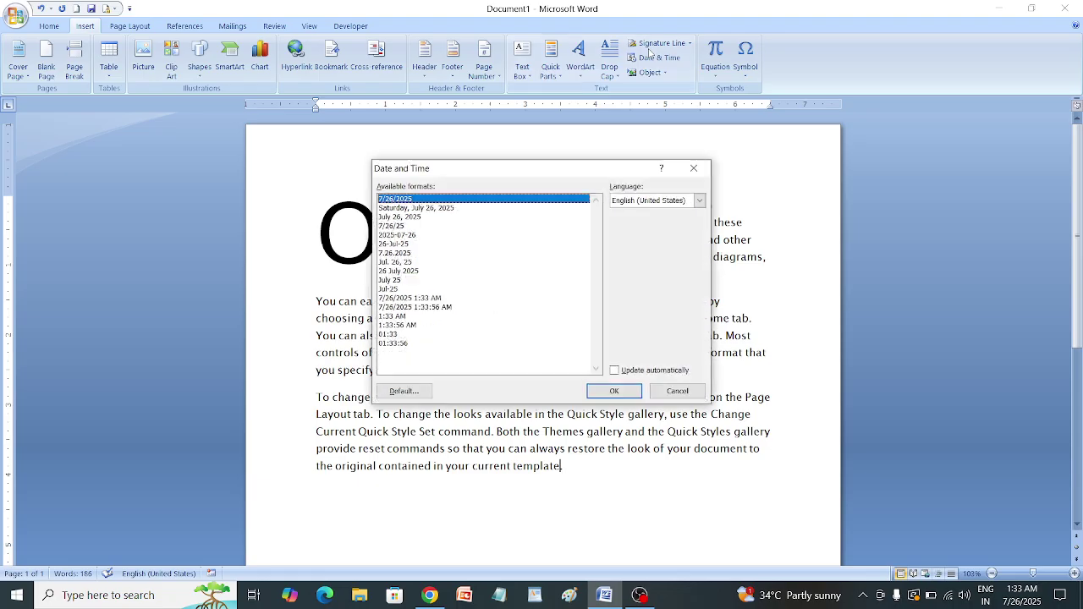
{"action": "left_click", "coordinate": [694, 168]}
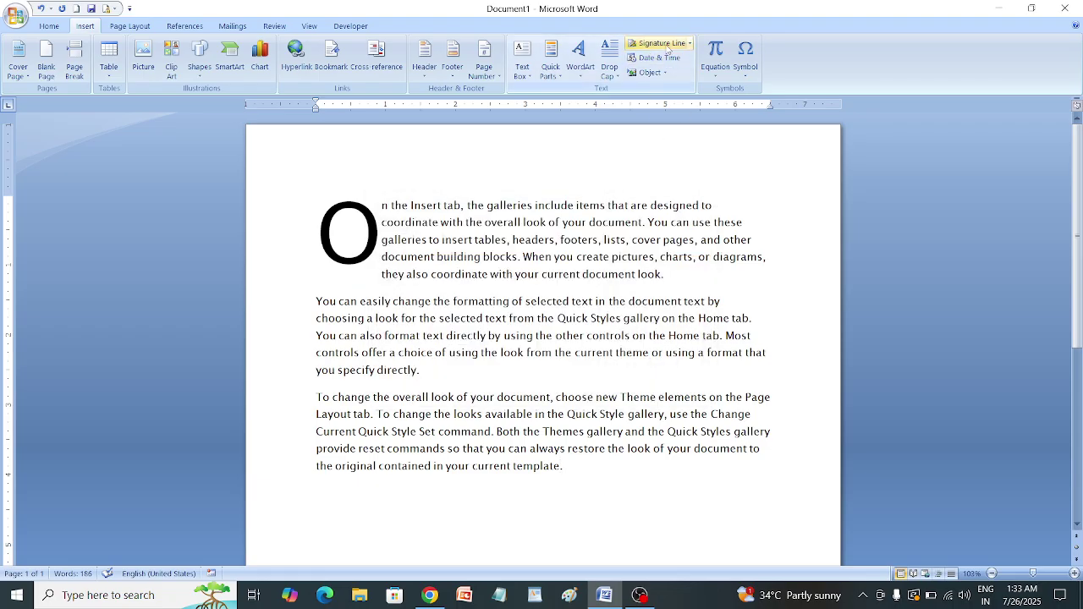
Step: Insert a signature line at the end of the last paragraph with a suggested signer's name and the title "fyydtduk"
{"action": "left_click", "coordinate": [664, 44]}
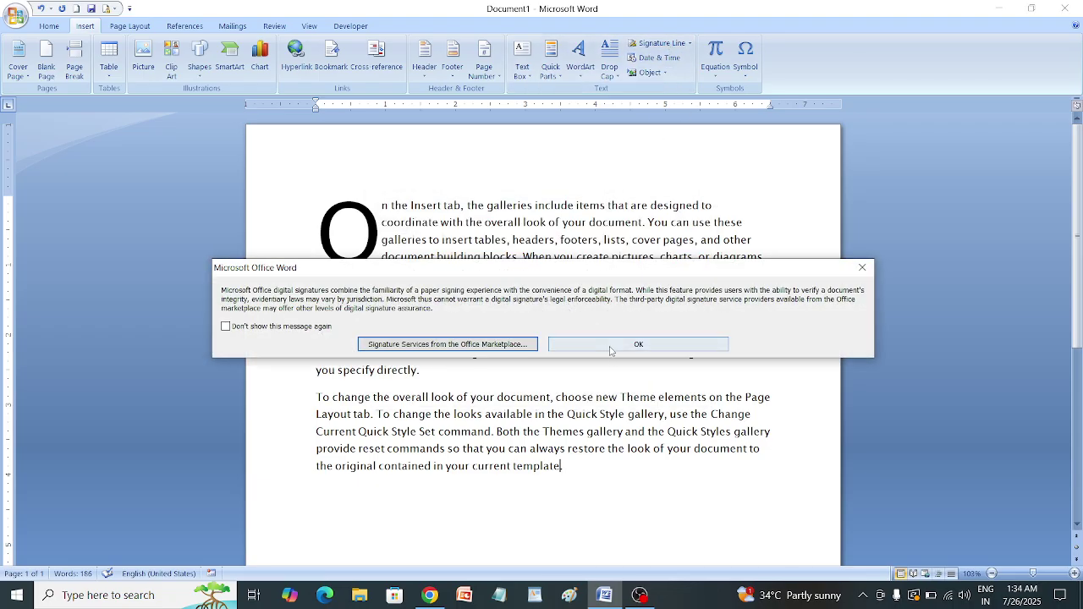
{"action": "left_click", "coordinate": [610, 345]}
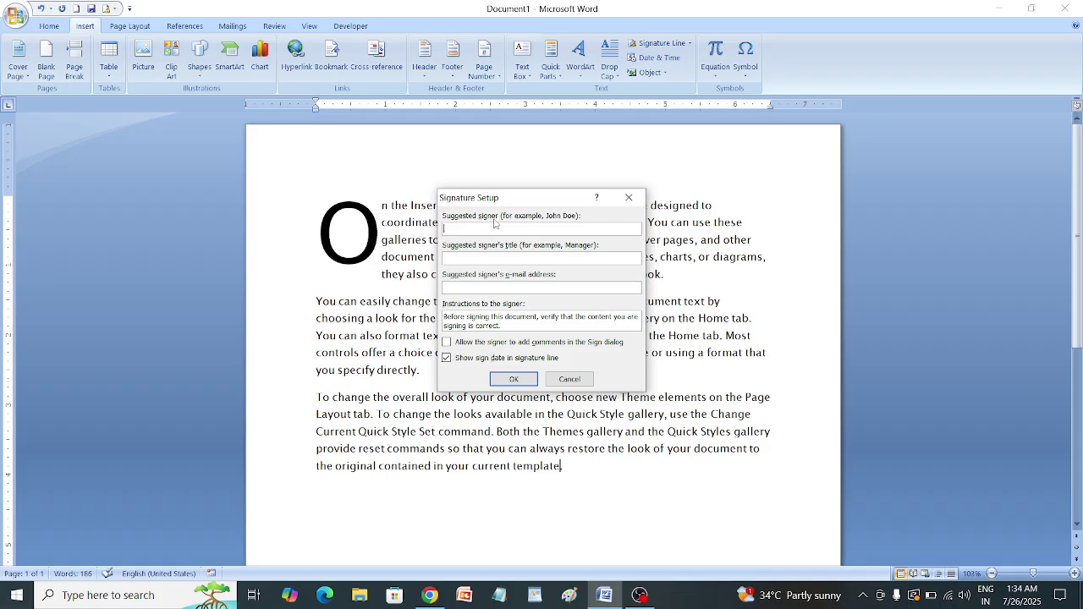
{"action": "type", "text": "i"}
{"action": "type", "text": "aheer"}
{"action": "type", "text": "fyydtduk"}
{"action": "left_click", "coordinate": [513, 379]}
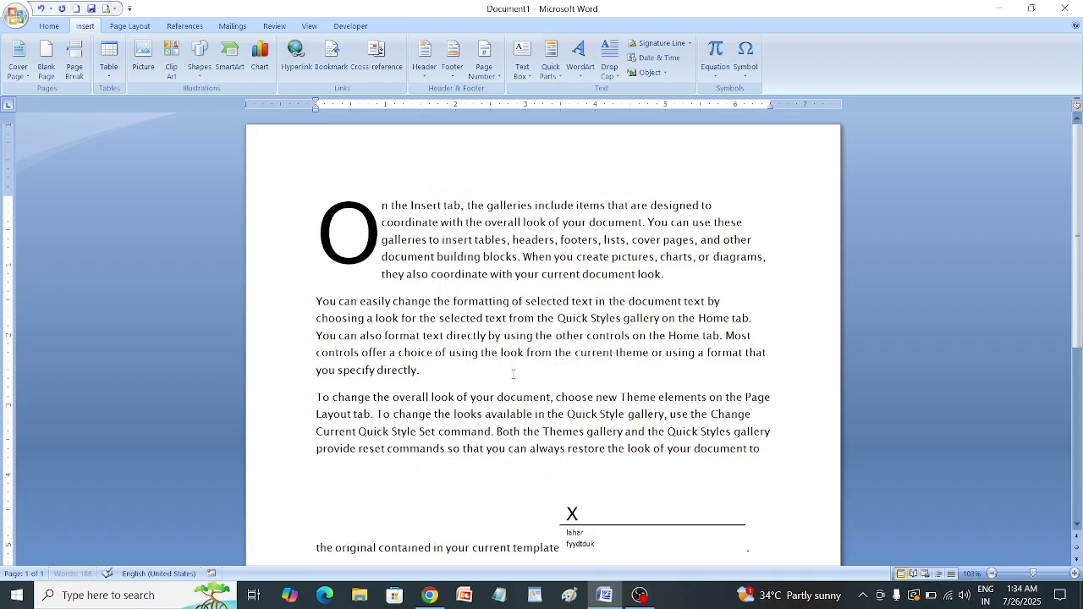
Step: Undo the signature line and the enlargement of the drop cap
{"action": "scroll", "coordinate": [432, 395], "scroll_direction": "down", "scroll_amount": 7}
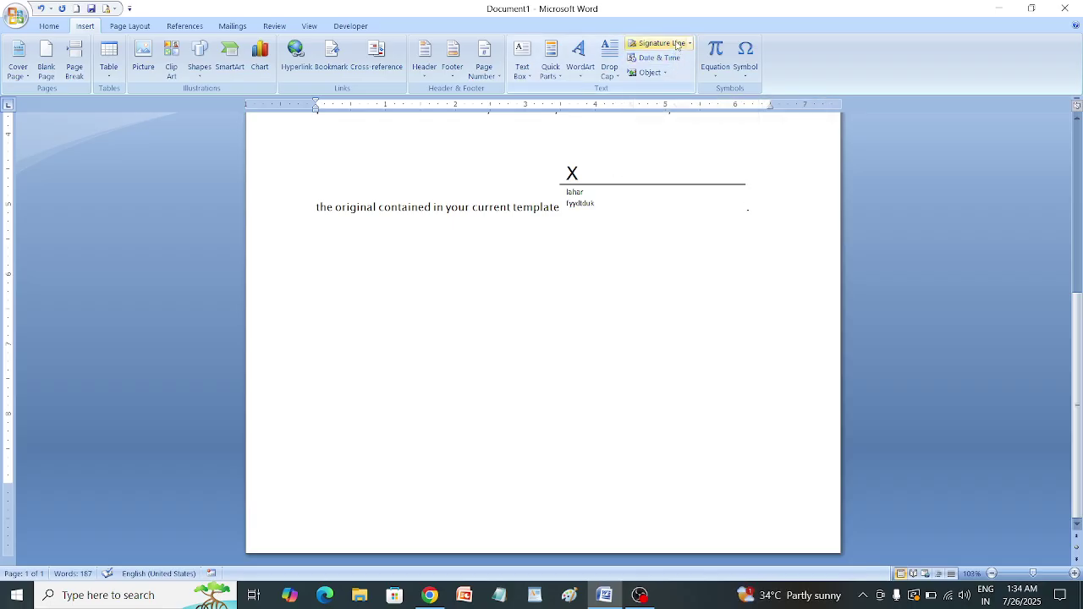
{"action": "left_click", "coordinate": [316, 234]}
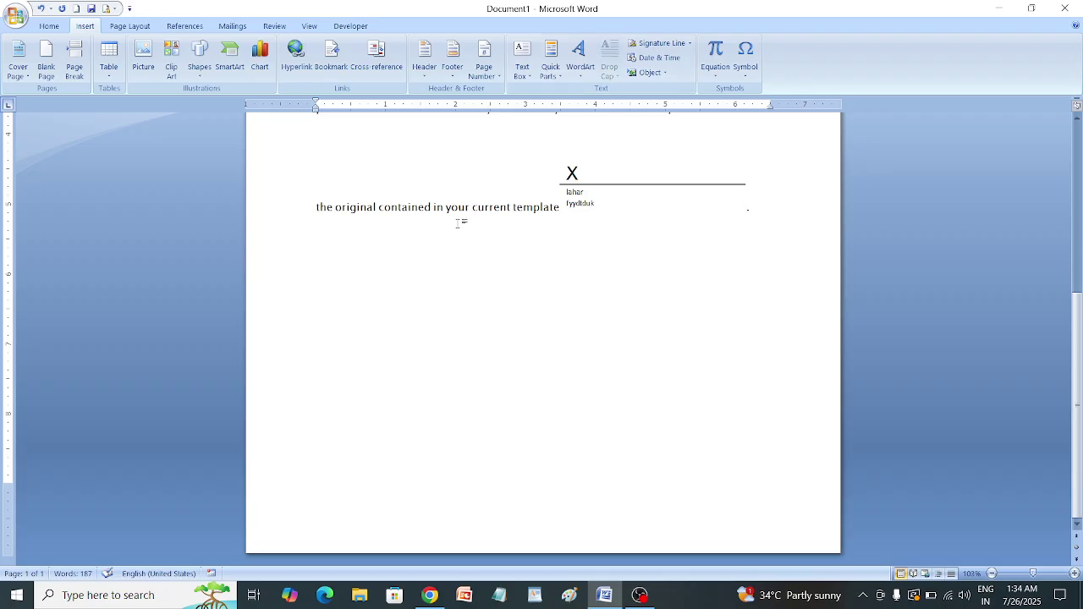
{"action": "key", "text": "ctrl+z"}
{"action": "key", "text": "ctrl+z"}
{"action": "key", "text": "ctrl+z"}
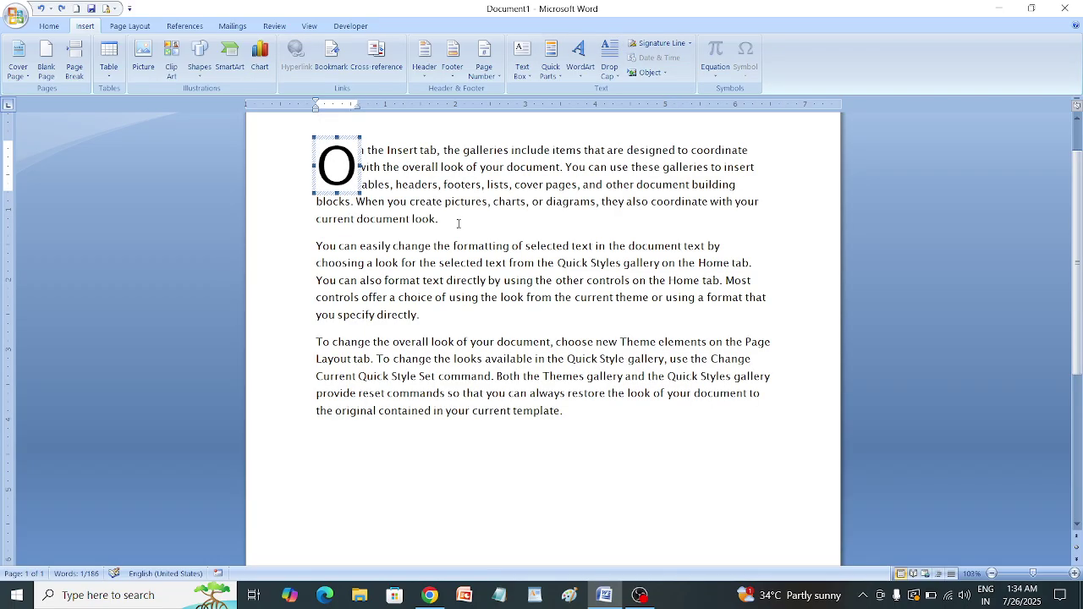
Step: Insert a signature line on the empty line below the last paragraph, entering only the suggested signer's name
{"action": "left_click", "coordinate": [315, 433]}
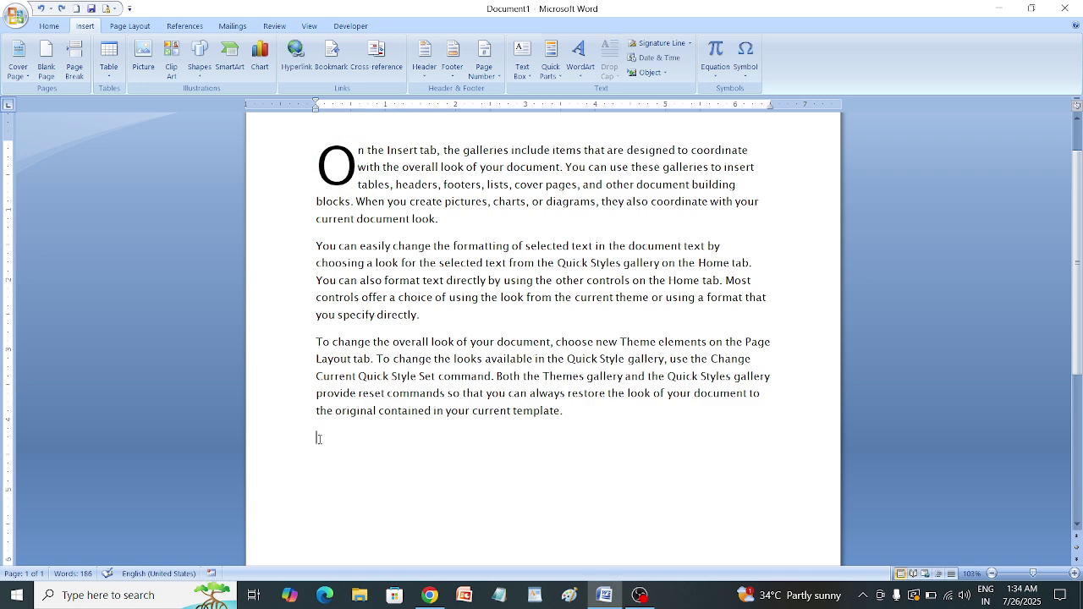
{"action": "left_click", "coordinate": [653, 43]}
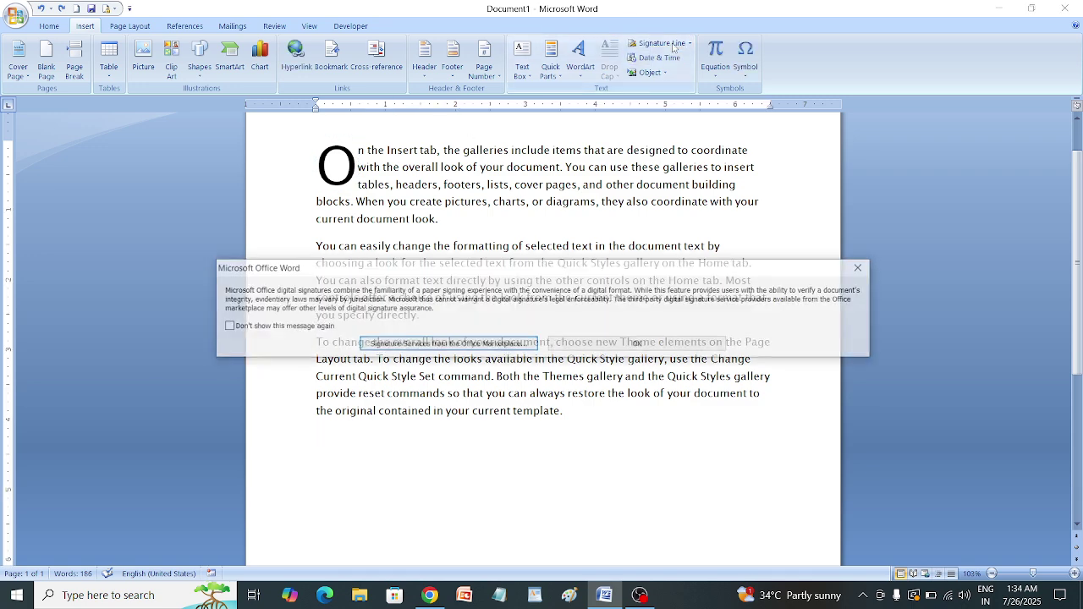
{"action": "left_click", "coordinate": [658, 347]}
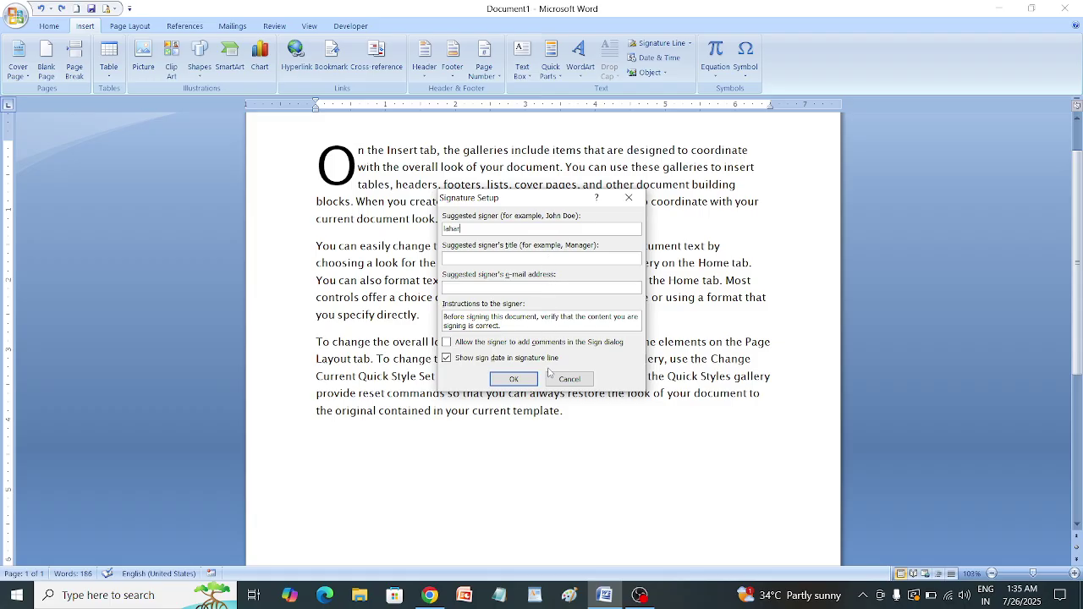
{"action": "left_click", "coordinate": [529, 382]}
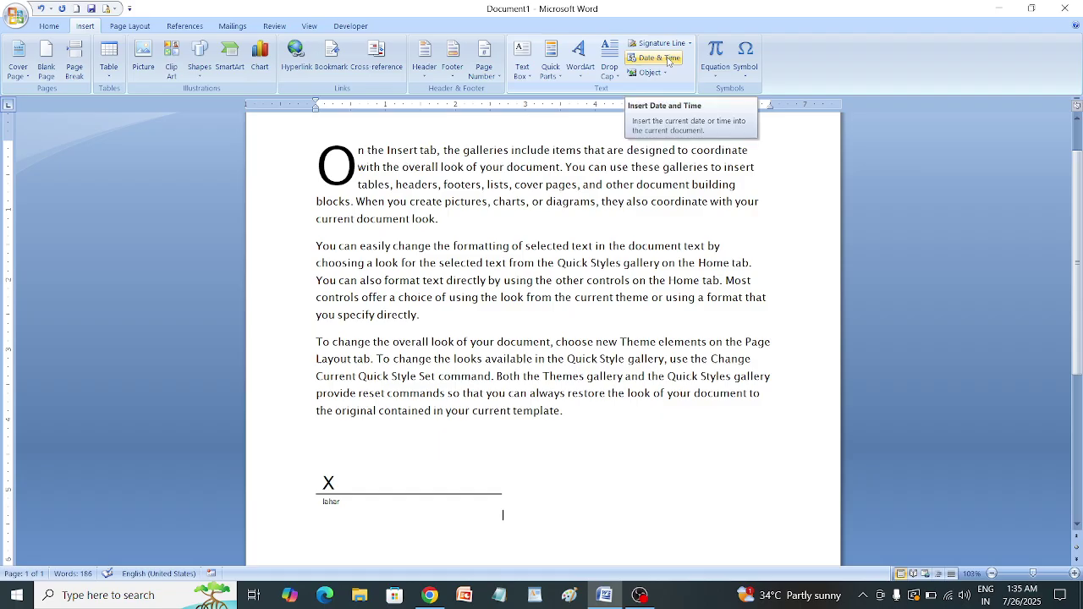
Step: Insert the current date and time after the signature line in the 7/26/2025 1:35 AM format
{"action": "left_click", "coordinate": [668, 59]}
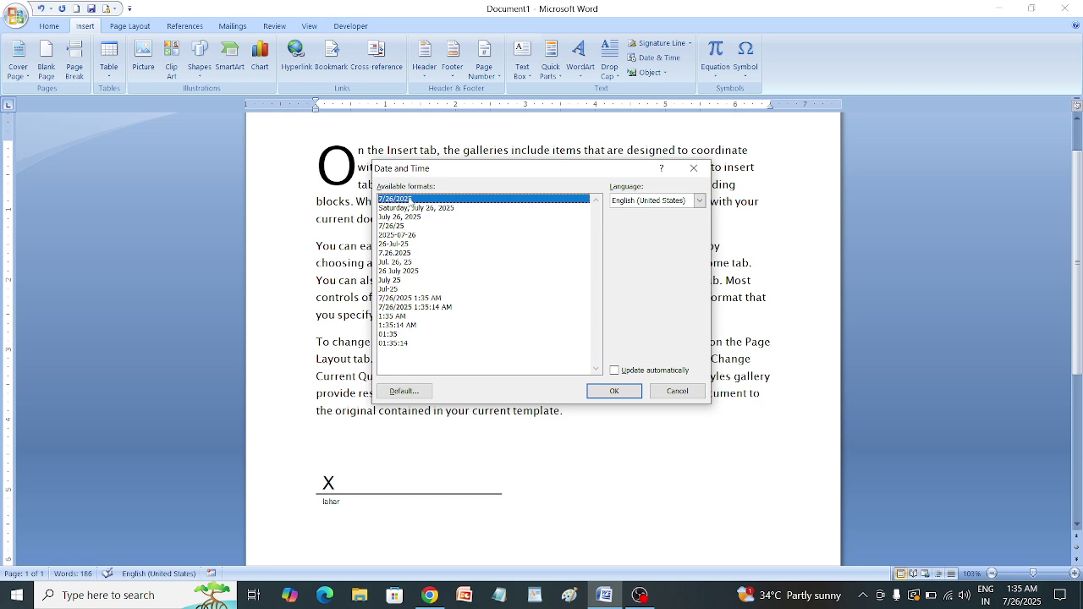
{"action": "left_click", "coordinate": [449, 210]}
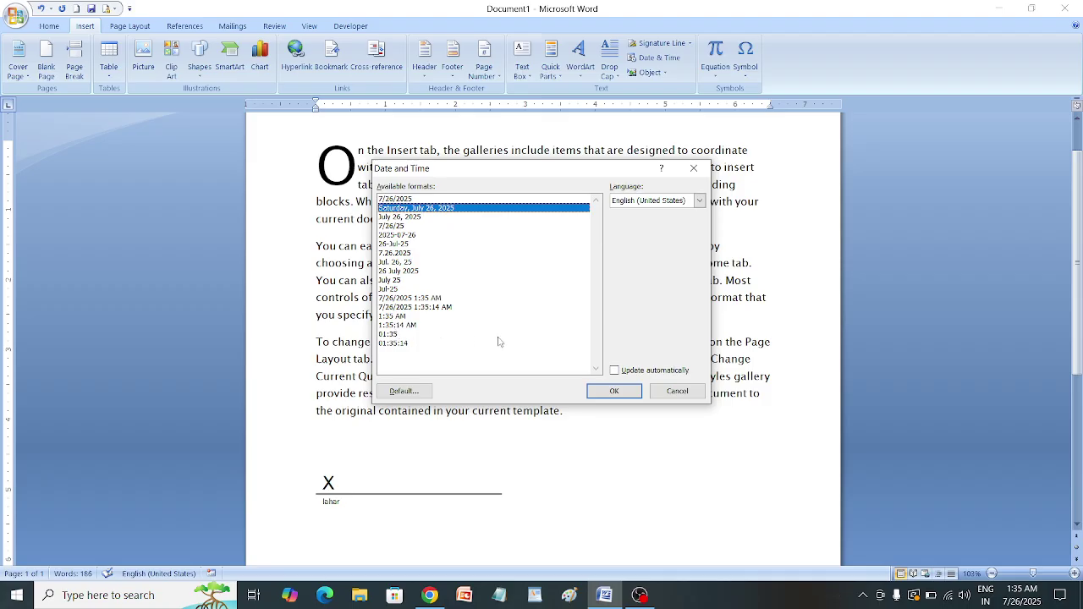
{"action": "left_click", "coordinate": [403, 299]}
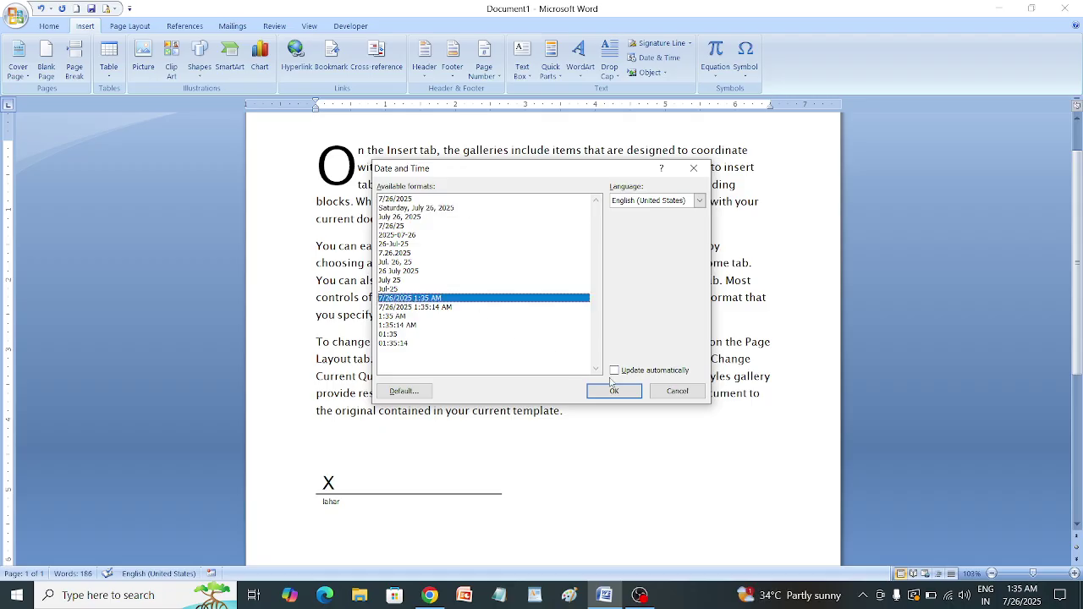
{"action": "left_click", "coordinate": [614, 391]}
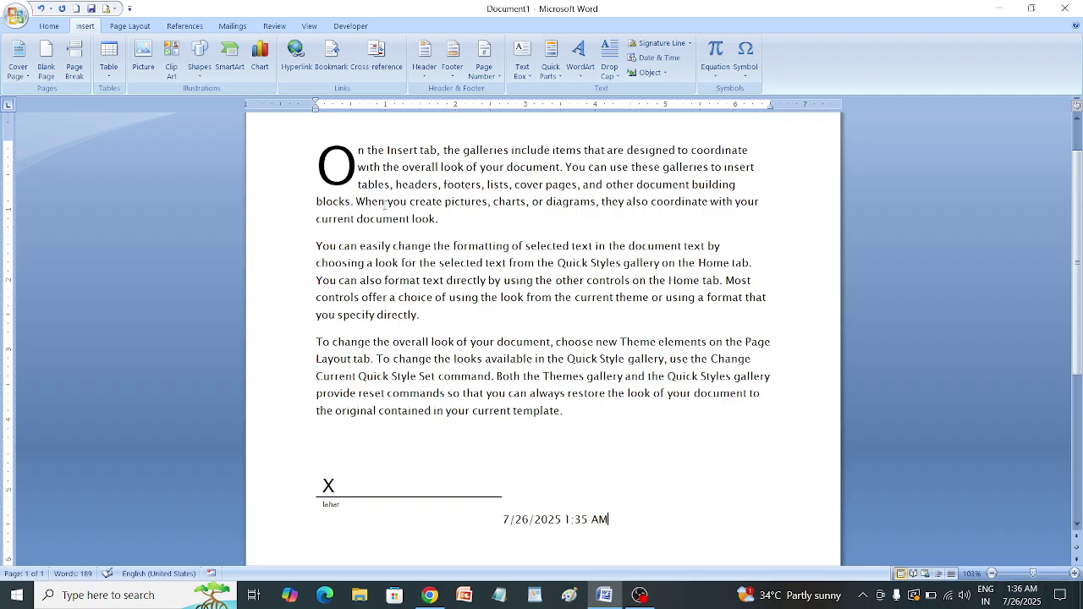
Step: Embed bridge.png from the Desktop's paint folder as a Package object at the end of the first paragraph
{"action": "scroll", "coordinate": [533, 377], "scroll_direction": "up", "scroll_amount": 1}
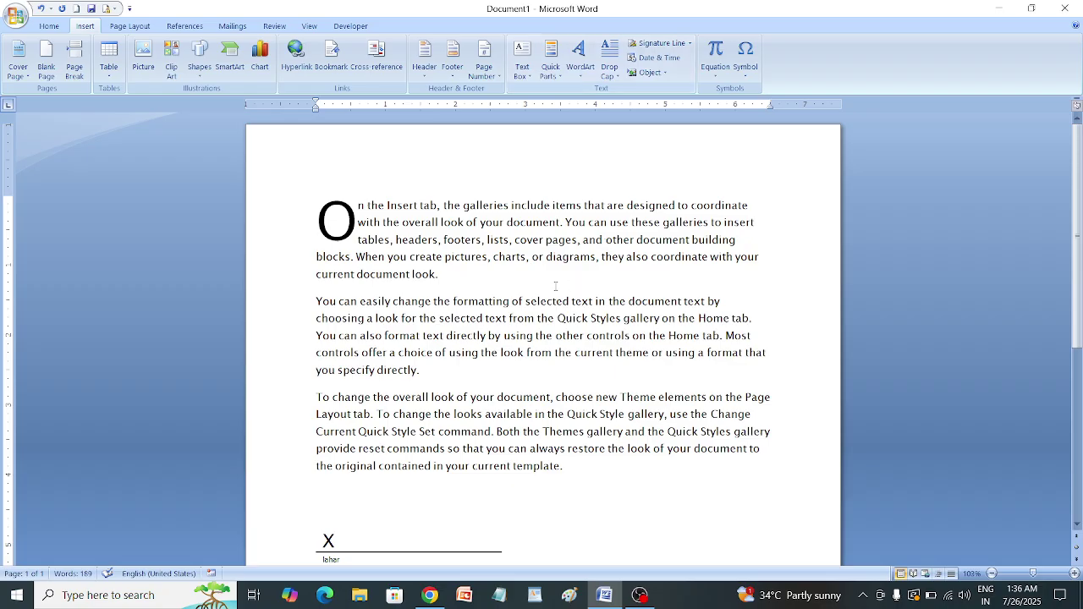
{"action": "left_click", "coordinate": [660, 74]}
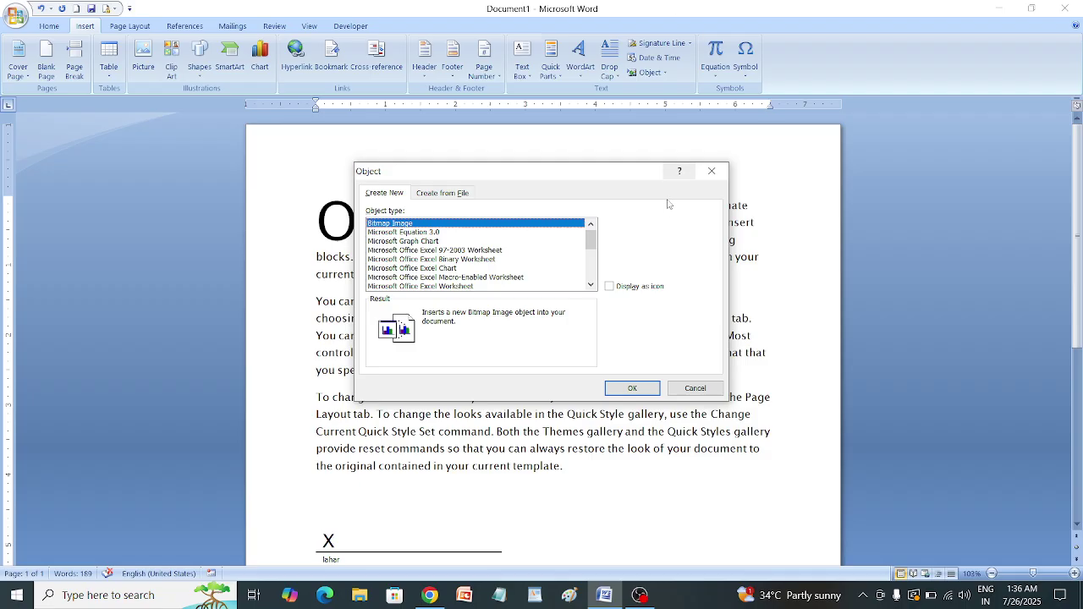
{"action": "left_click_drag", "start_coordinate": [592, 240], "coordinate": [594, 275]}
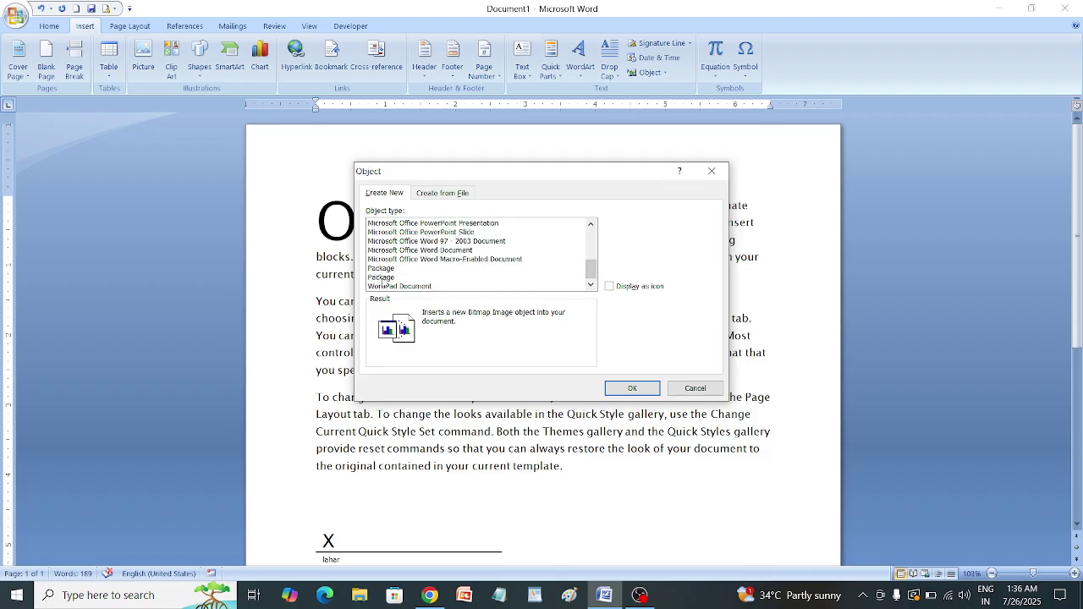
{"action": "left_click", "coordinate": [386, 271]}
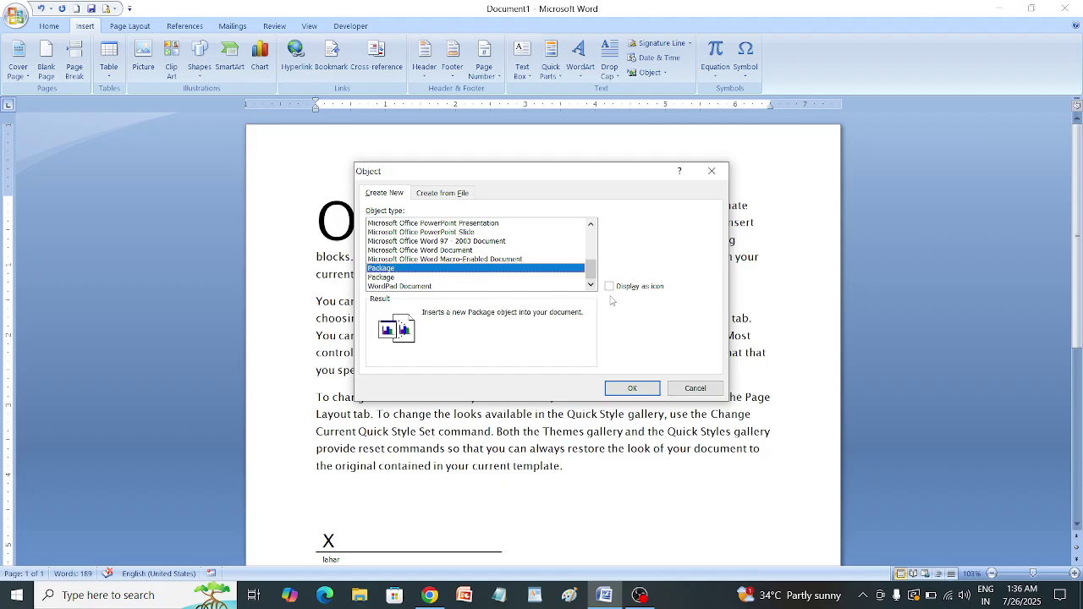
{"action": "left_click", "coordinate": [630, 389]}
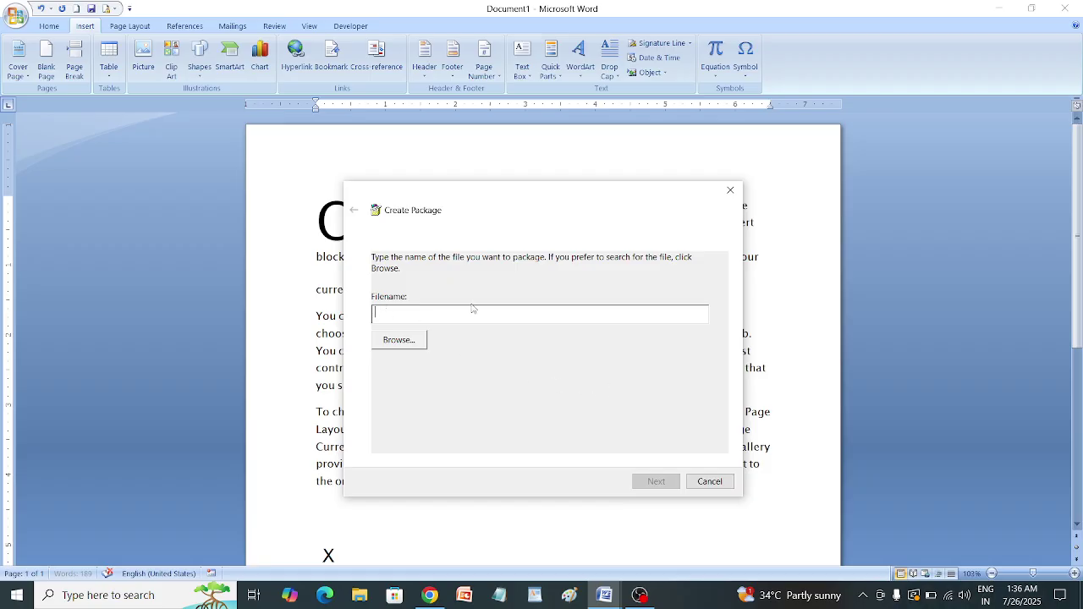
{"action": "left_click", "coordinate": [406, 345]}
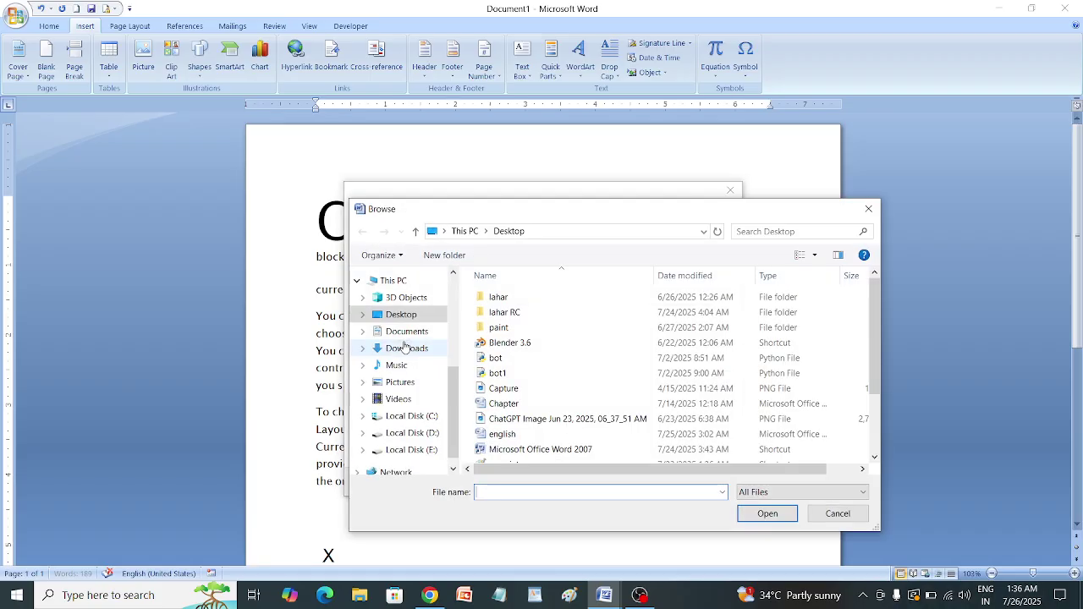
{"action": "left_click", "coordinate": [495, 298]}
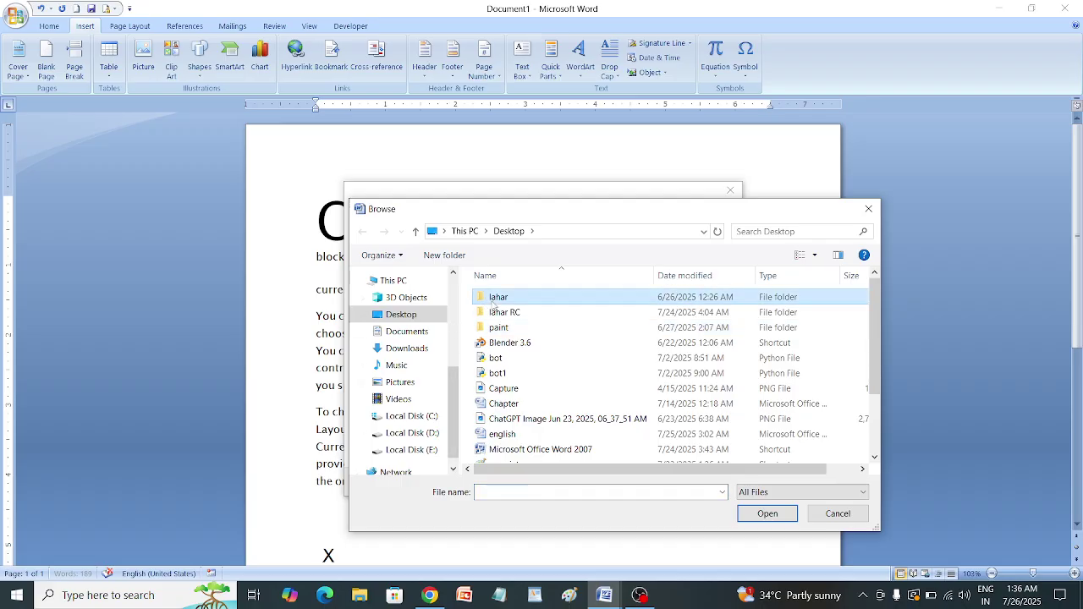
{"action": "double_click", "coordinate": [497, 328]}
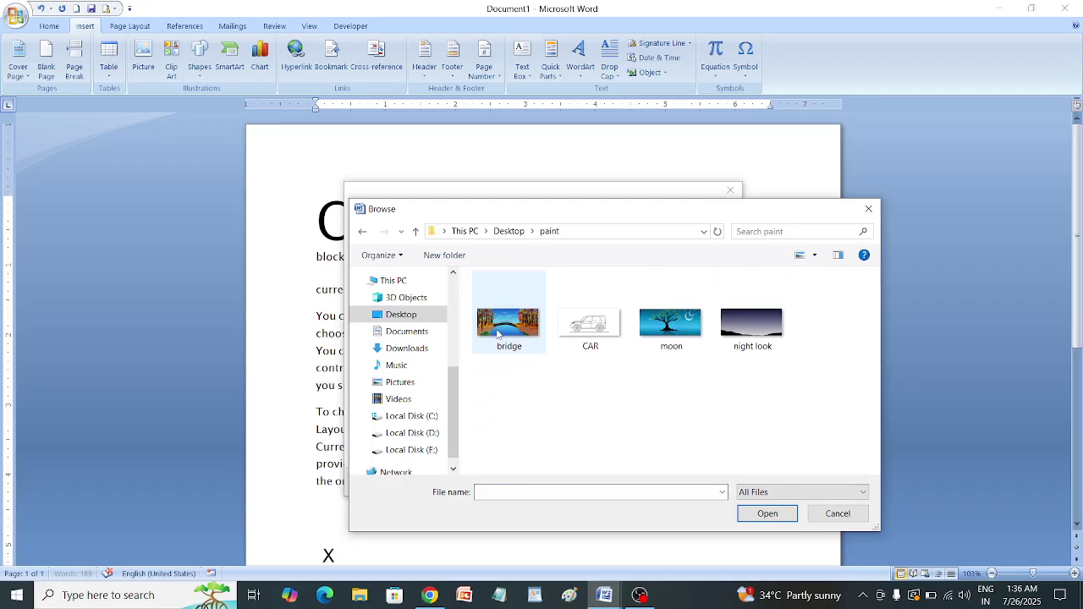
{"action": "left_click", "coordinate": [506, 323]}
{"action": "left_click", "coordinate": [764, 513]}
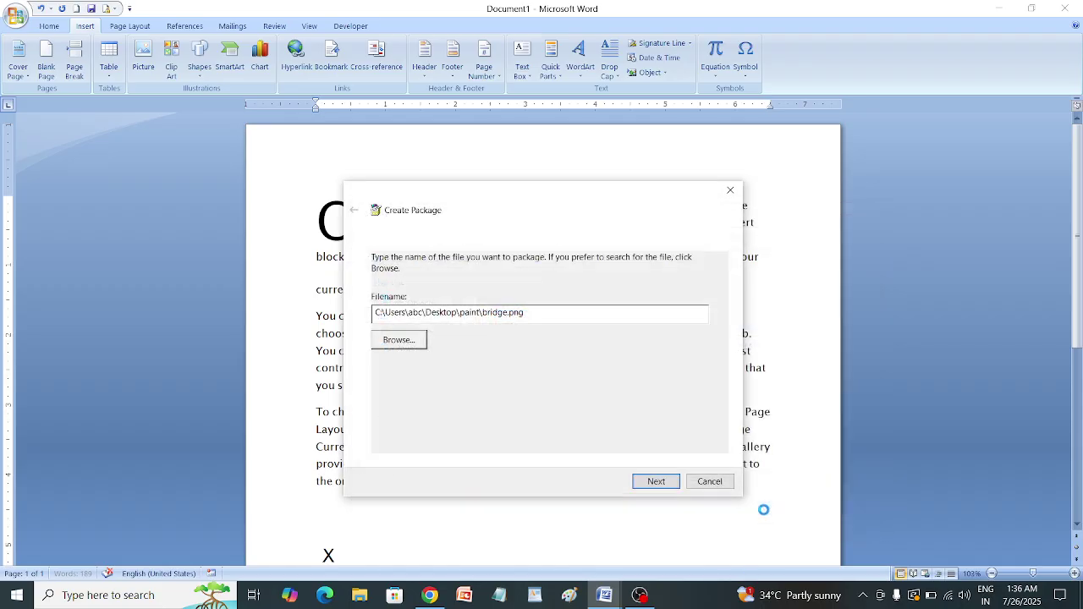
{"action": "left_click", "coordinate": [657, 482]}
{"action": "left_click", "coordinate": [656, 481]}
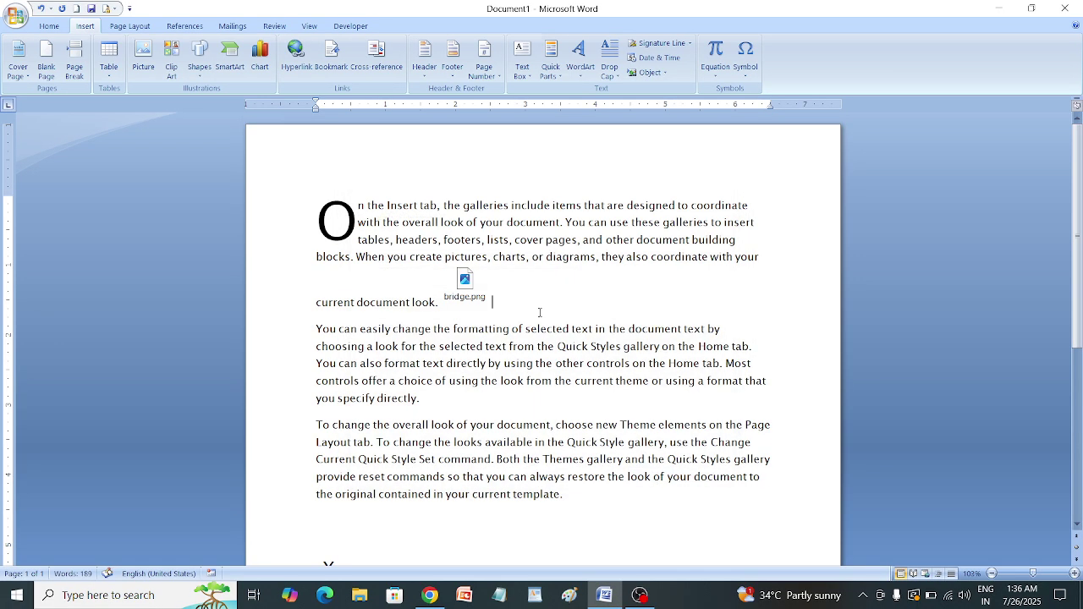
Step: Open the embedded bridge.png package to view the picture, and close the viewer
{"action": "left_click", "coordinate": [464, 280]}
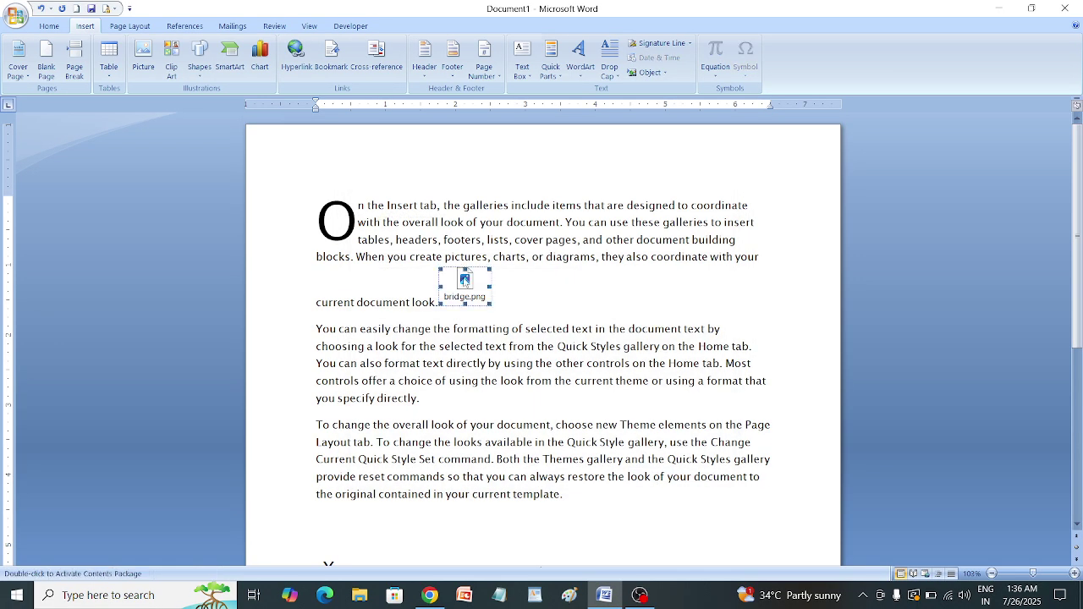
{"action": "double_click", "coordinate": [464, 281]}
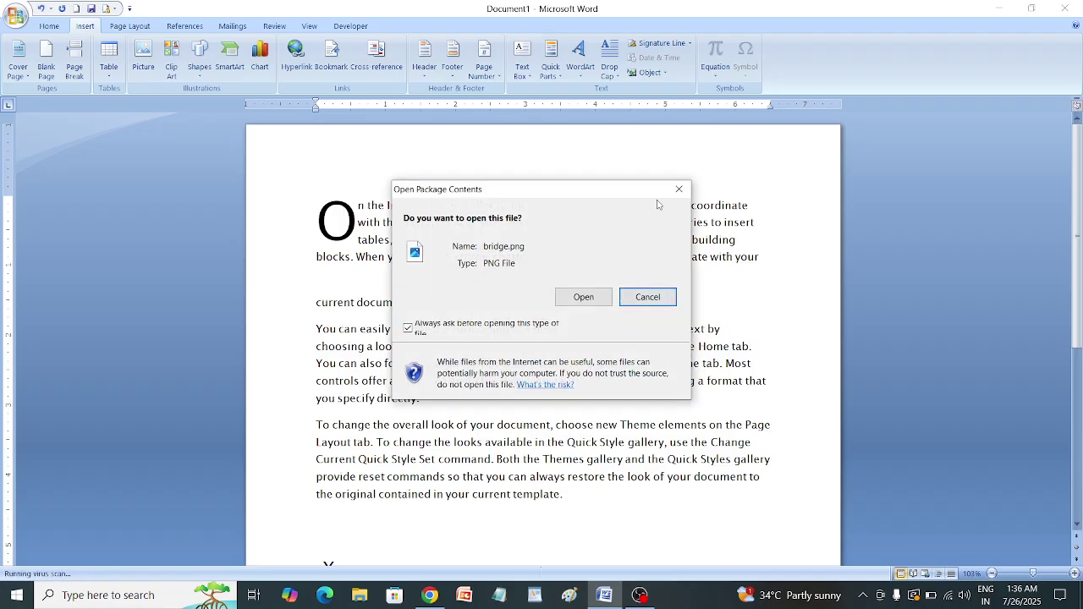
{"action": "left_click", "coordinate": [596, 299]}
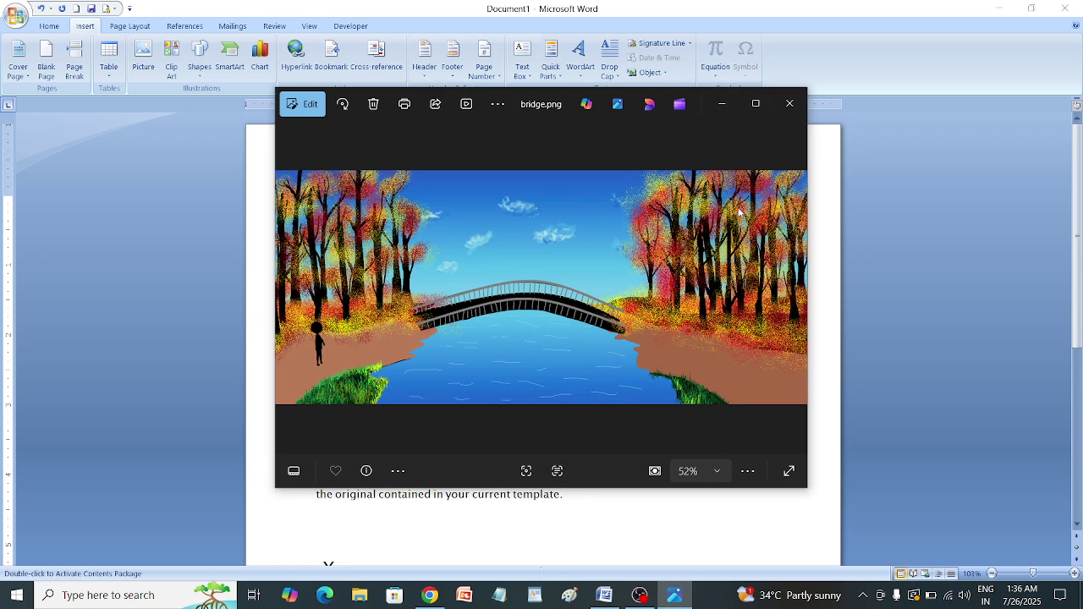
{"action": "left_click", "coordinate": [790, 104]}
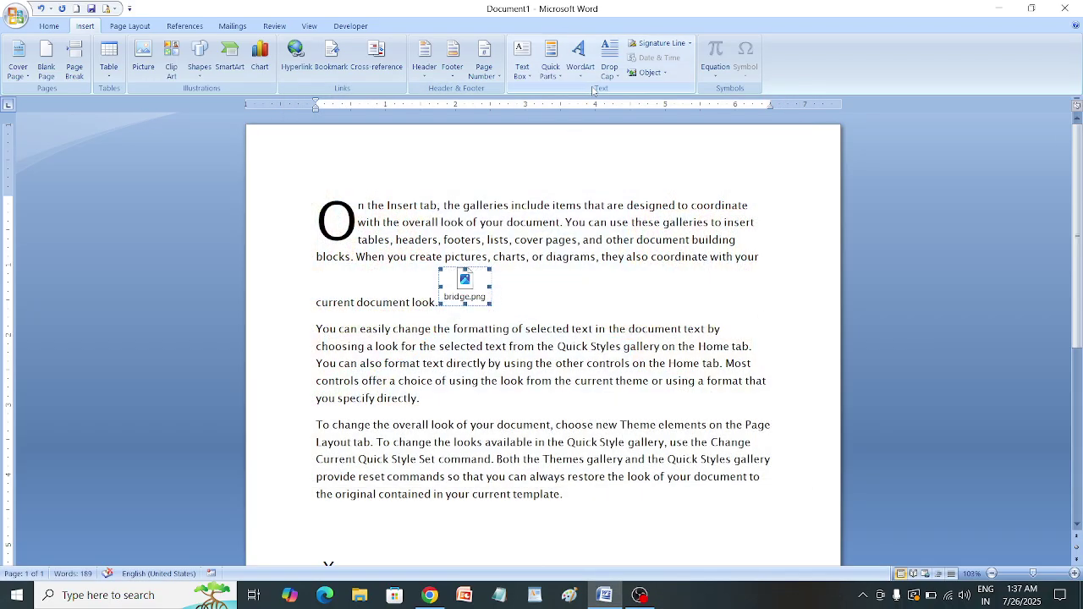
Step: Insert a new Microsoft Office Excel Worksheet object at the end of the first paragraph, beside the bridge.png package
{"action": "left_click", "coordinate": [664, 73]}
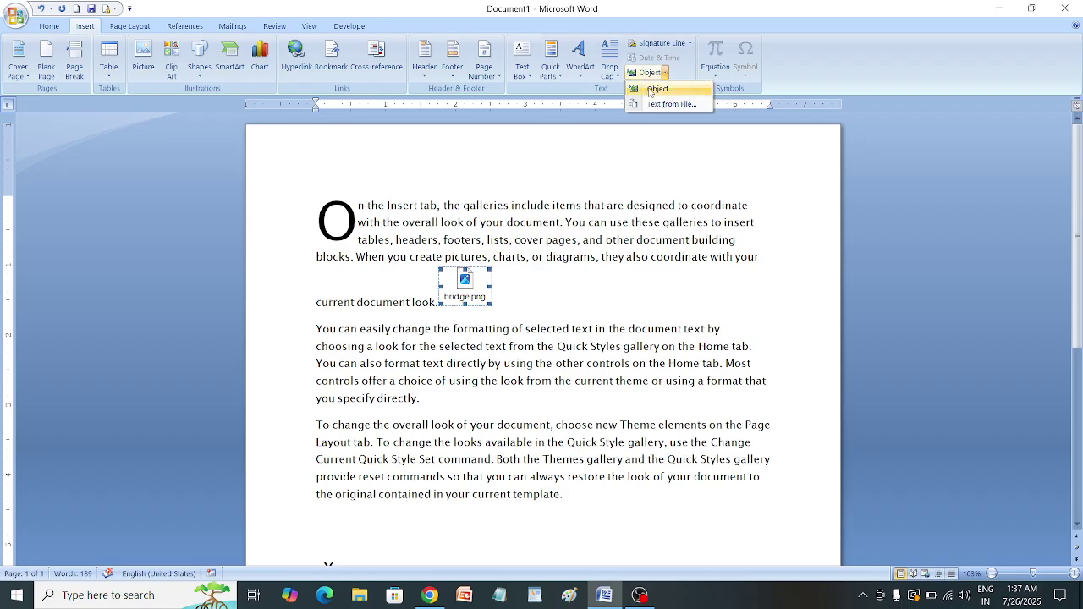
{"action": "left_click", "coordinate": [660, 89]}
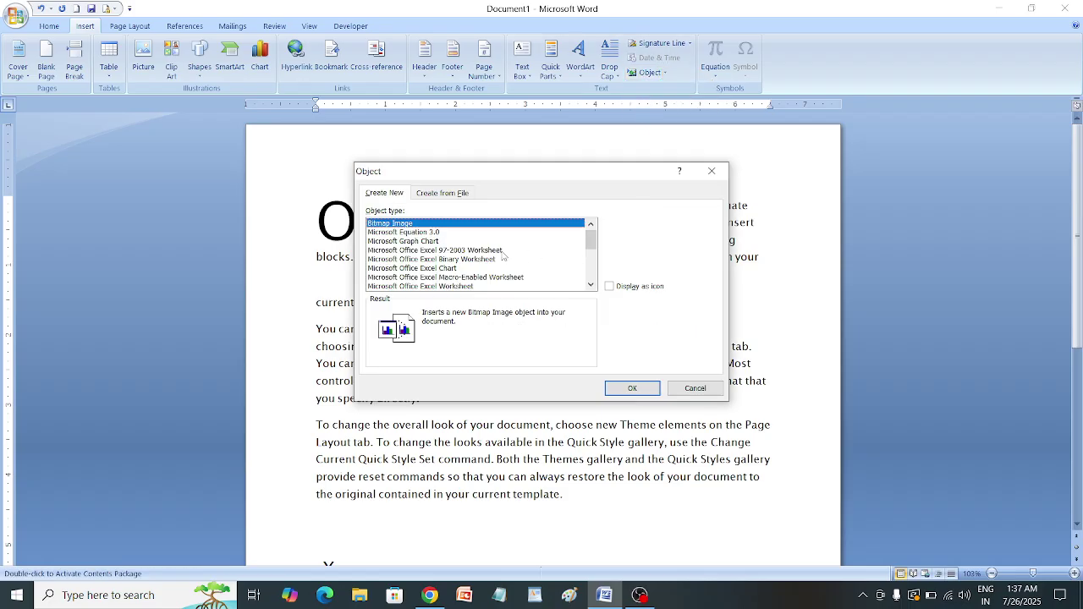
{"action": "scroll", "coordinate": [482, 260], "scroll_direction": "down", "scroll_amount": 5}
{"action": "scroll", "coordinate": [483, 259], "scroll_direction": "down", "scroll_amount": 2}
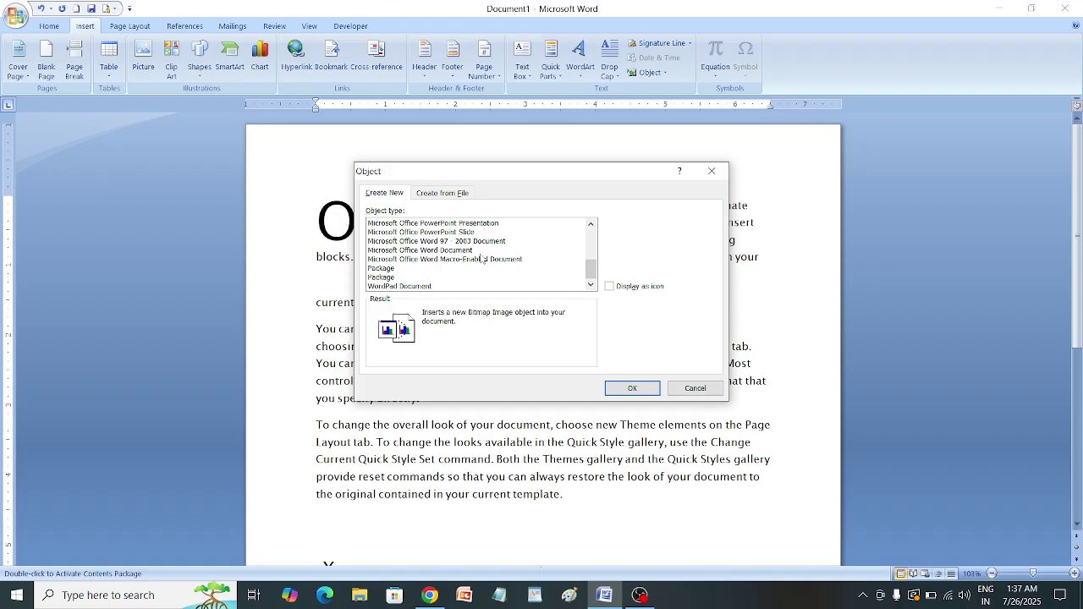
{"action": "scroll", "coordinate": [482, 260], "scroll_direction": "up", "scroll_amount": 3}
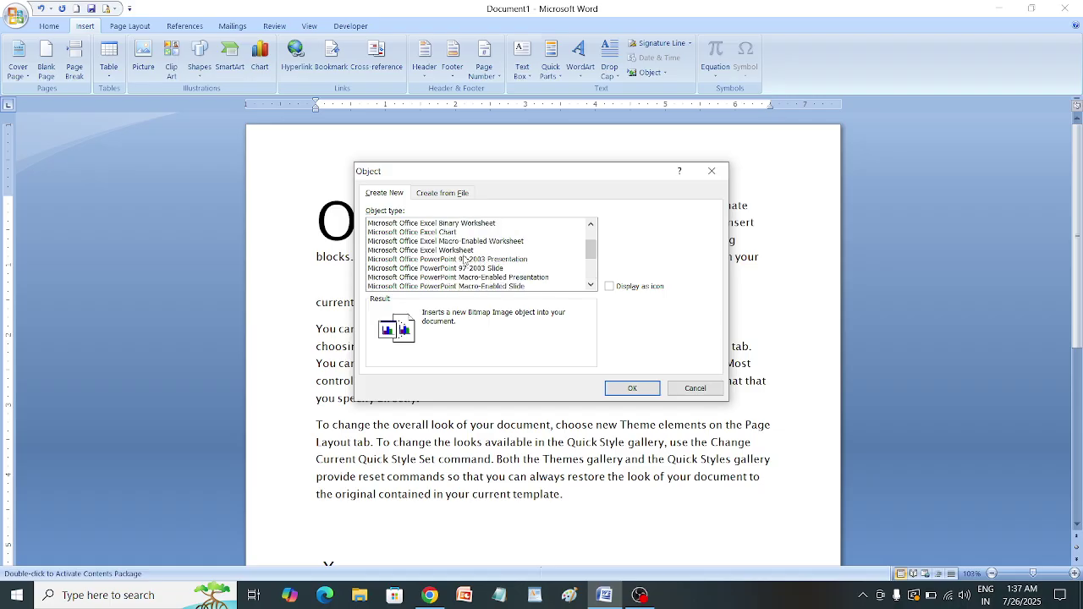
{"action": "left_click", "coordinate": [468, 251]}
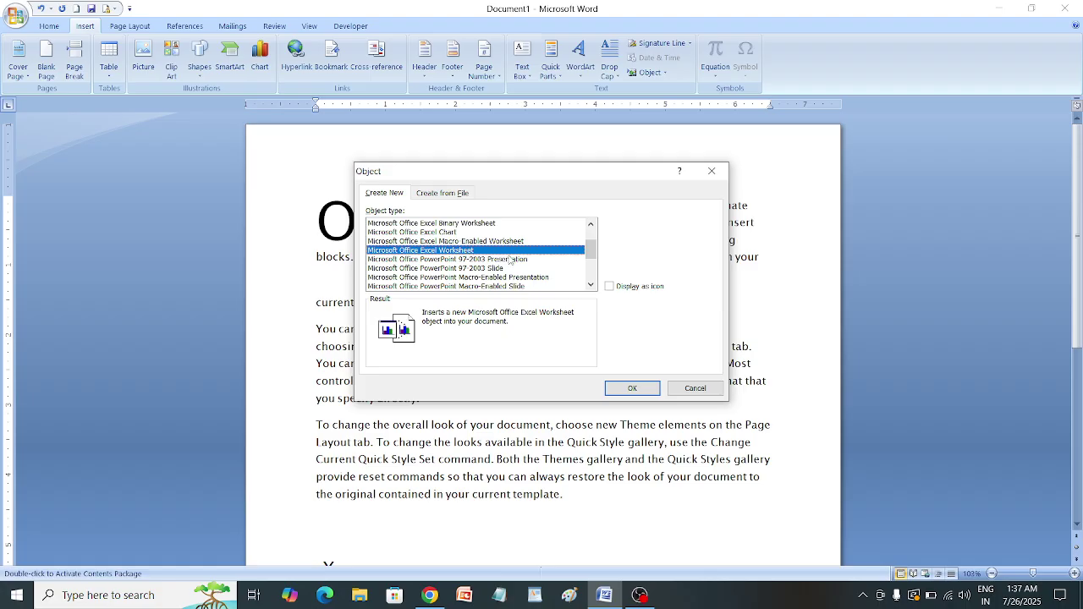
{"action": "left_click", "coordinate": [631, 388]}
Step: Fill cells A1 to A5 of the embedded worksheet with kuigjhfjhfvfkj, ug.kug, jbkj., vkj, and hbkj, and return to the document
{"action": "type", "text": "kuigjhfjhfvfkj"}
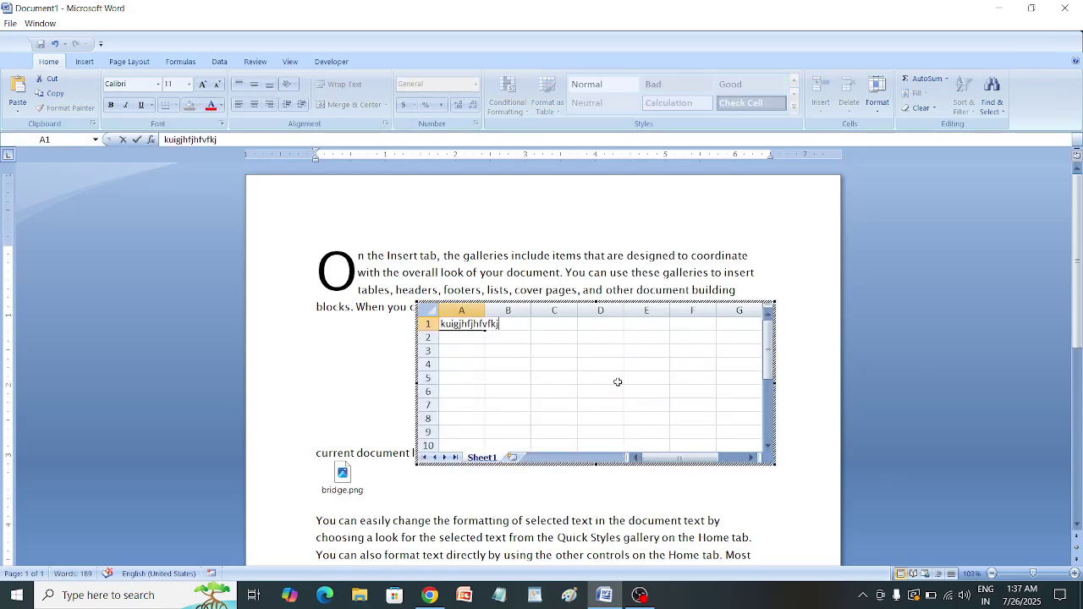
{"action": "key", "text": "Return"}
{"action": "type", "text": "ug.kug"}
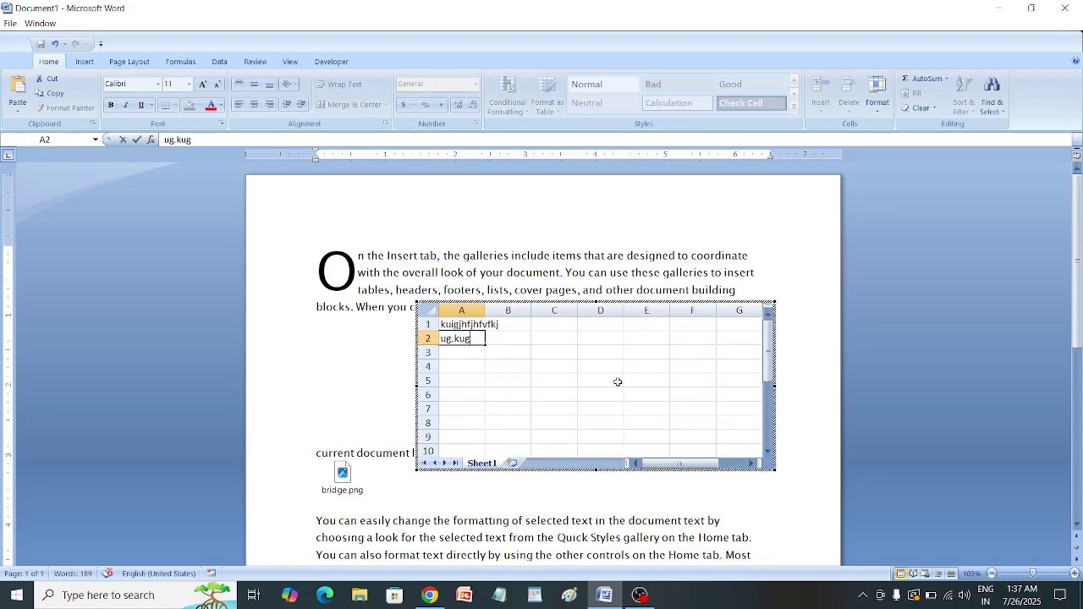
{"action": "key", "text": "Return"}
{"action": "type", "text": "jbkj."}
{"action": "key", "text": "Return"}
{"action": "type", "text": "vkj,"}
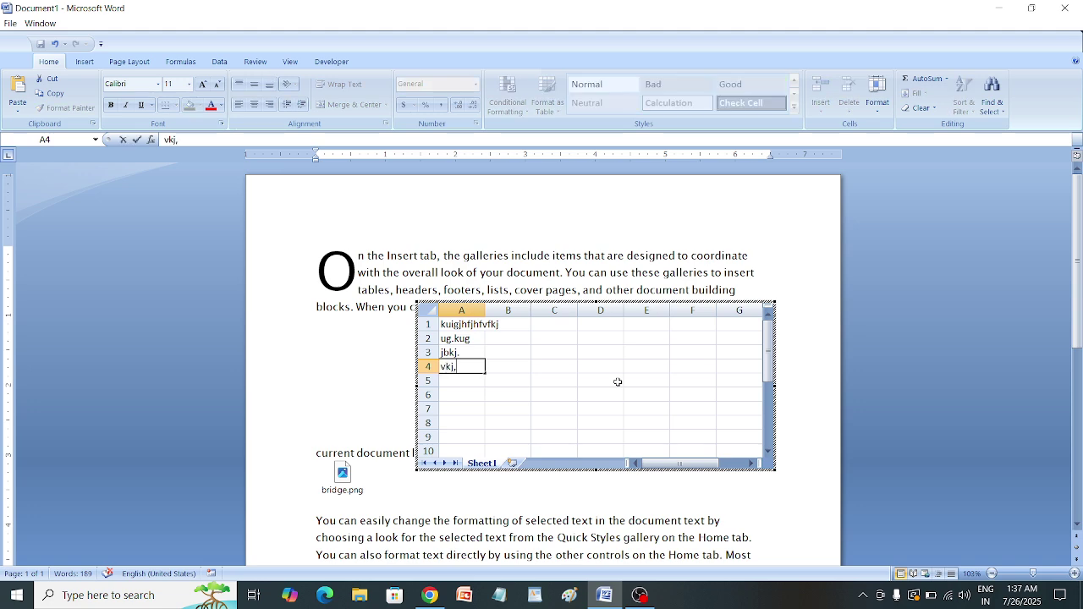
{"action": "key", "text": "Return"}
{"action": "type", "text": "hbkj,"}
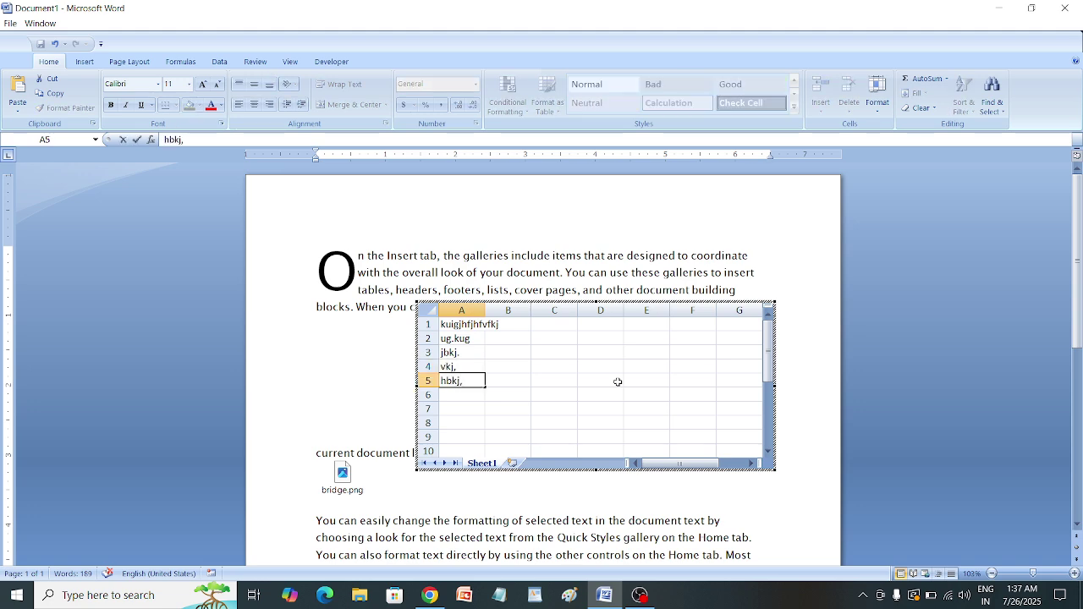
{"action": "left_click", "coordinate": [331, 200]}
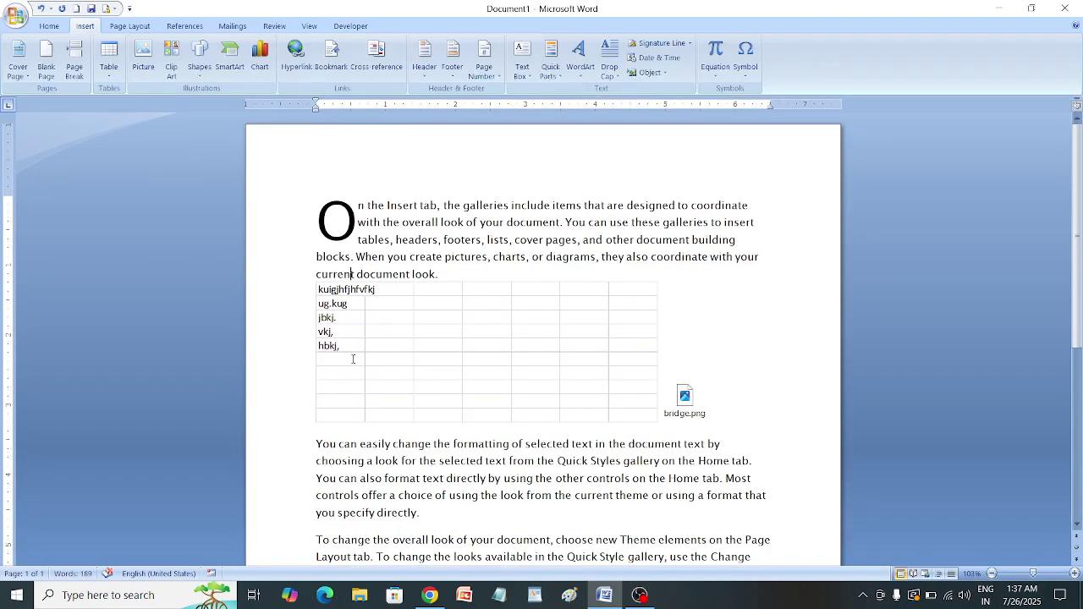
Step: Insert a new blank equation inside the word "current" in the first paragraph and enter jykufy in it
{"action": "left_click", "coordinate": [353, 274]}
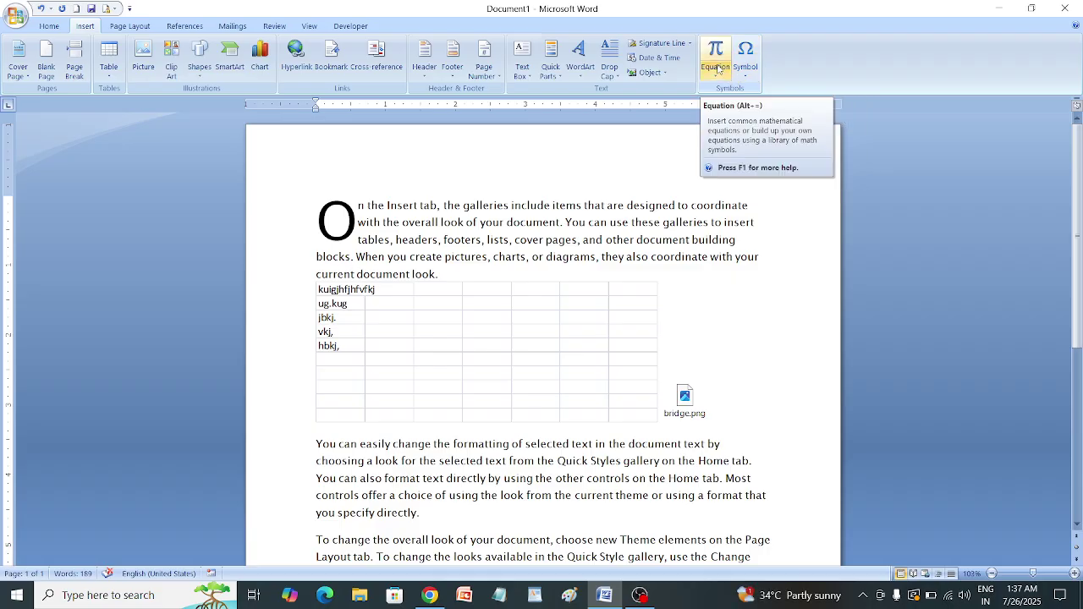
{"action": "left_click", "coordinate": [717, 69]}
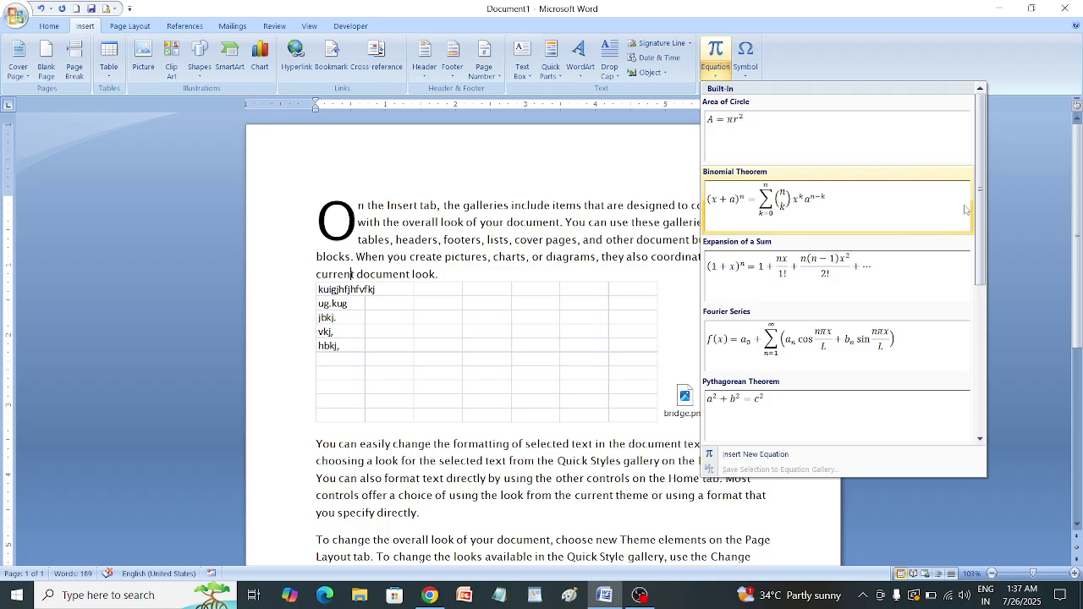
{"action": "left_click_drag", "start_coordinate": [984, 173], "coordinate": [990, 211]}
{"action": "scroll", "coordinate": [1015, 287], "scroll_direction": "down", "scroll_amount": 2}
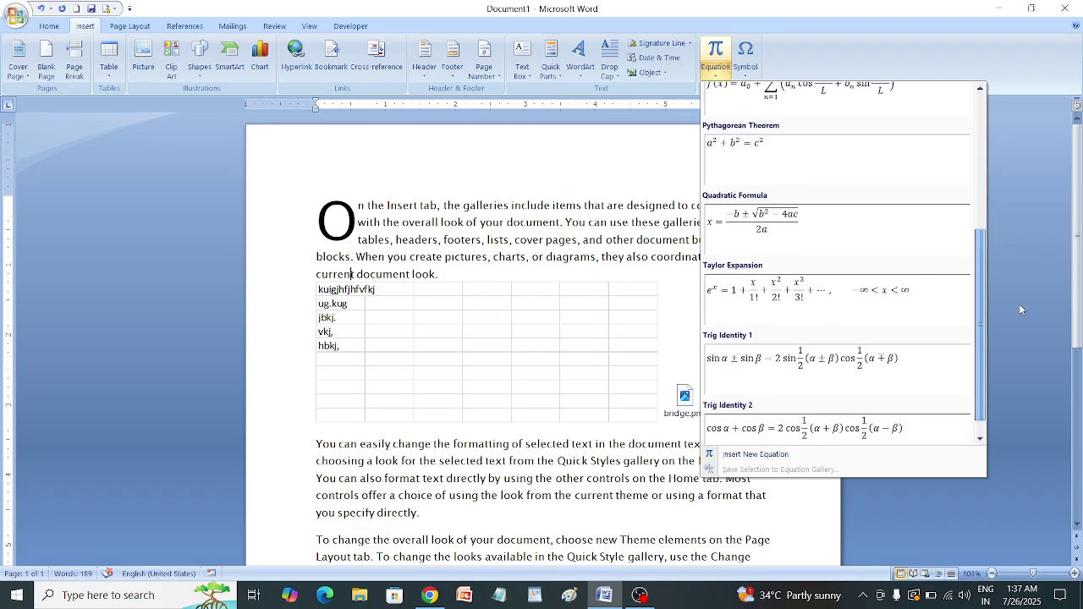
{"action": "scroll", "coordinate": [1023, 338], "scroll_direction": "up", "scroll_amount": 2}
{"action": "scroll", "coordinate": [1017, 277], "scroll_direction": "up", "scroll_amount": 2}
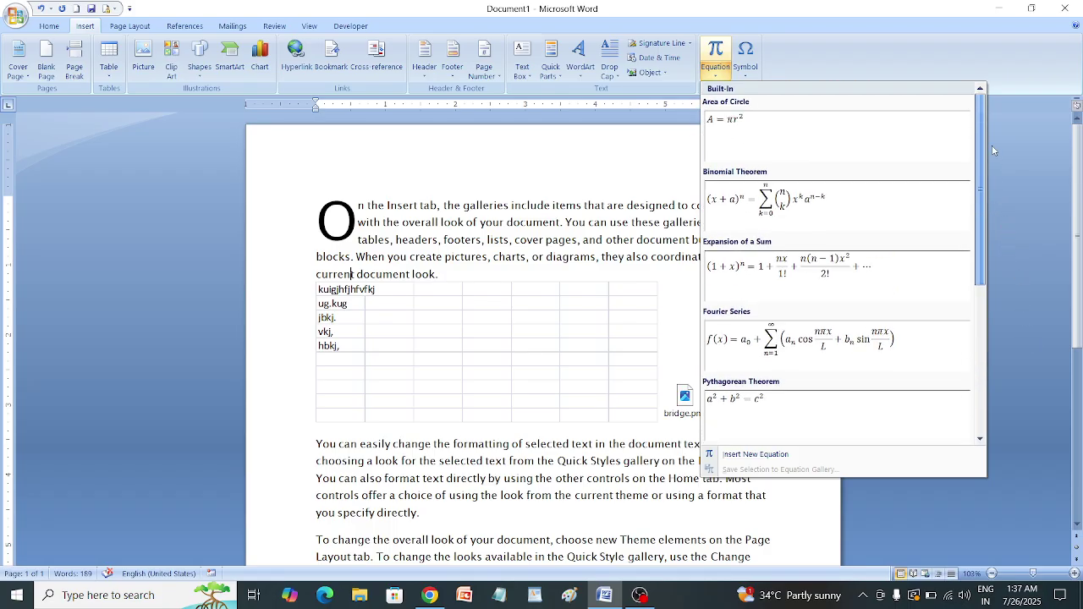
{"action": "scroll", "coordinate": [1015, 339], "scroll_direction": "down", "scroll_amount": 3}
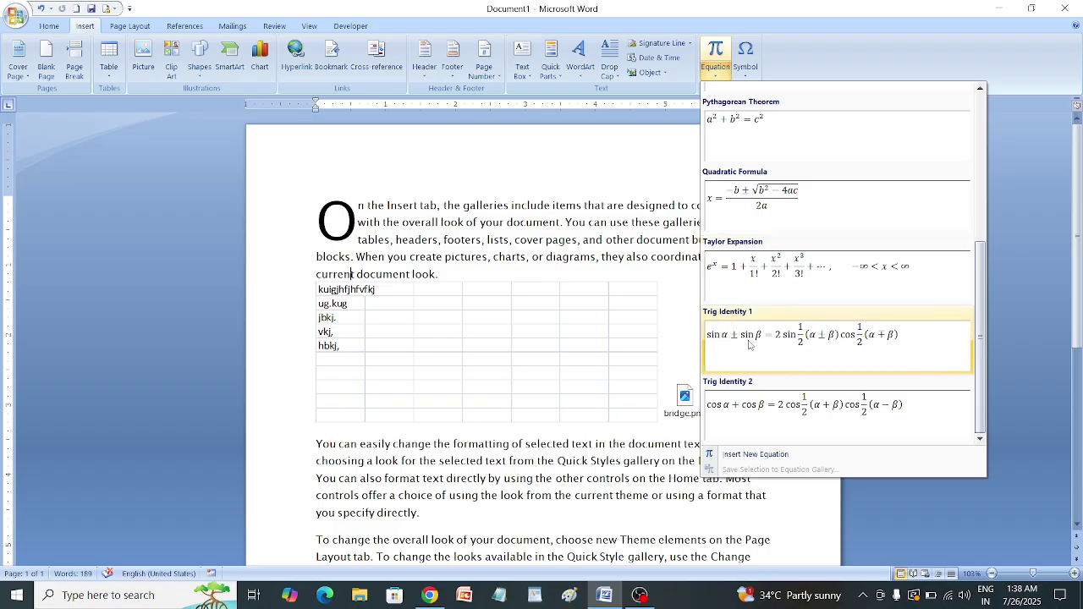
{"action": "left_click", "coordinate": [771, 461]}
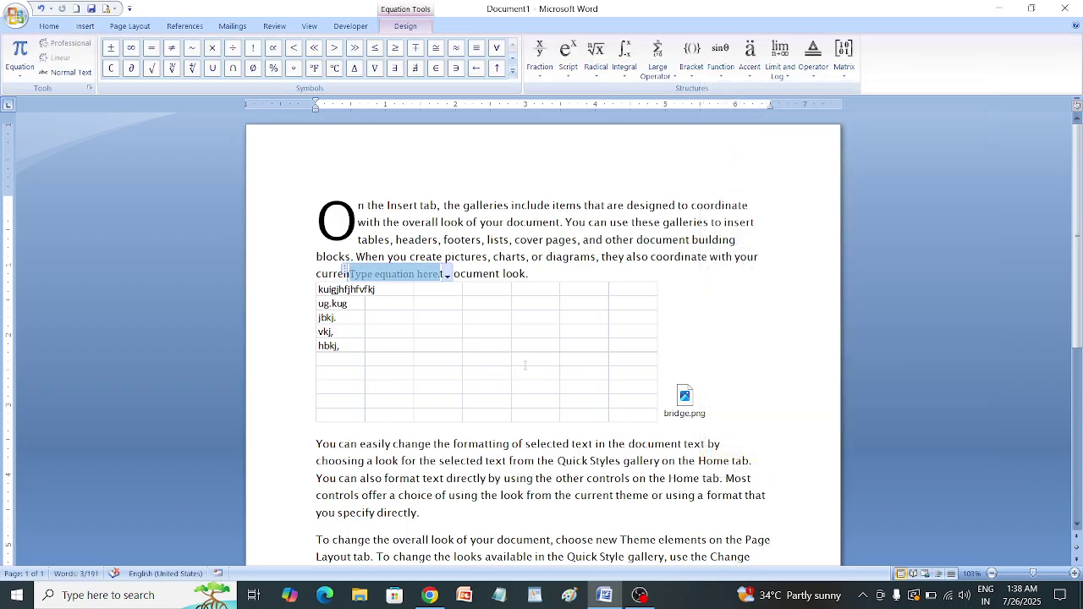
{"action": "type", "text": "jykulyt"}
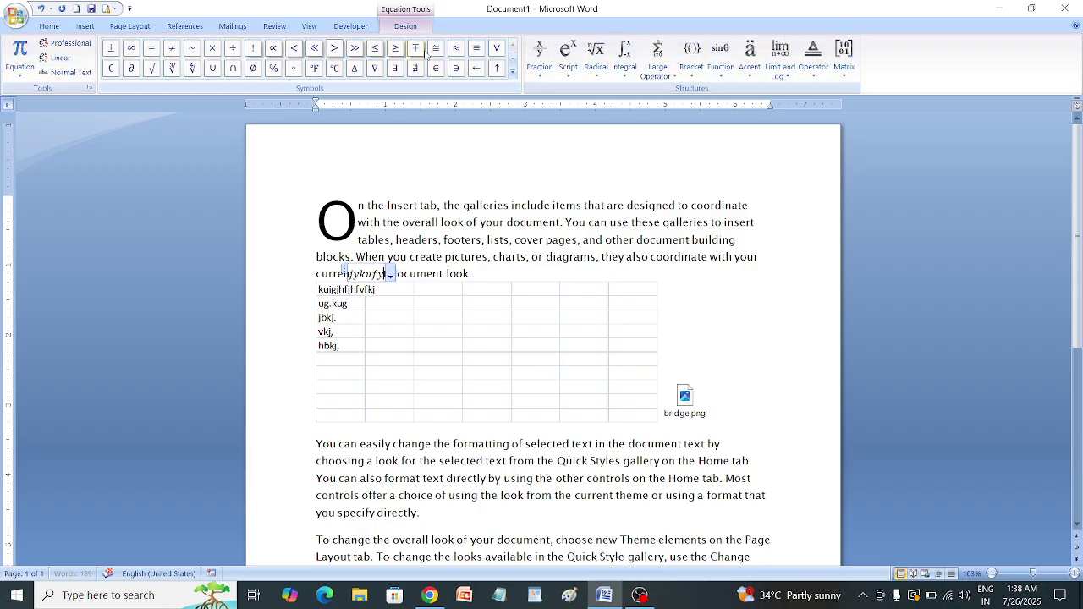
Step: Add the built-in Area of Circle equation after jykufy in the equation
{"action": "left_click", "coordinate": [85, 27]}
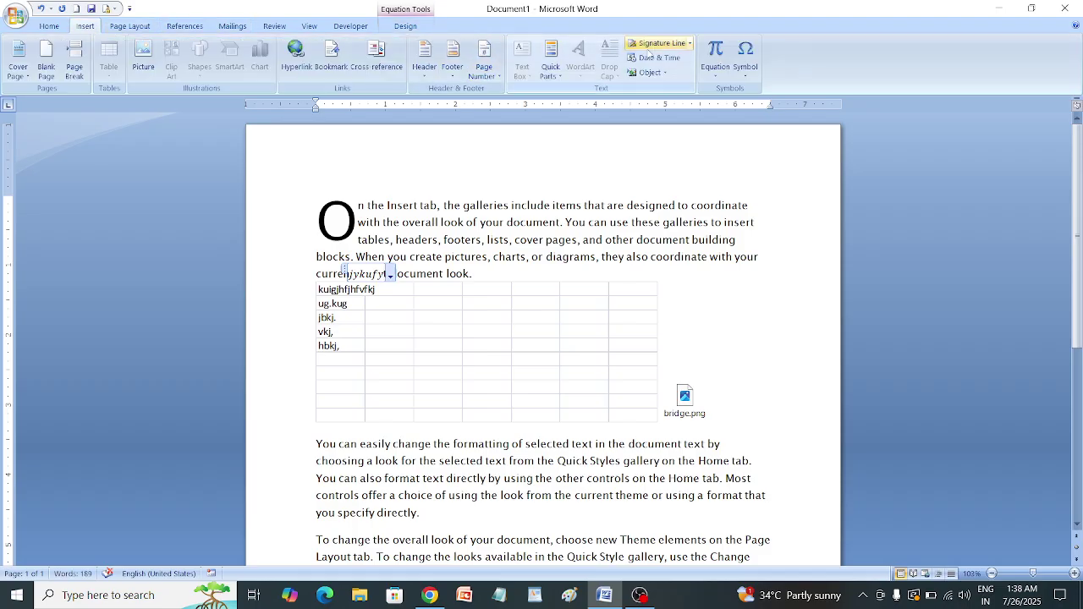
{"action": "left_click", "coordinate": [715, 71]}
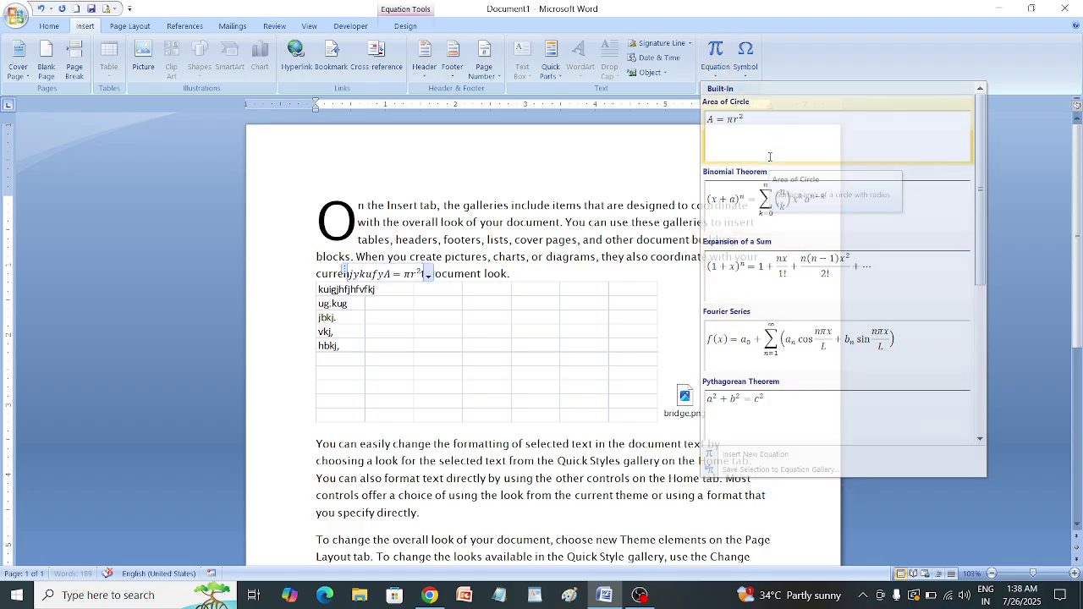
{"action": "left_click", "coordinate": [770, 161]}
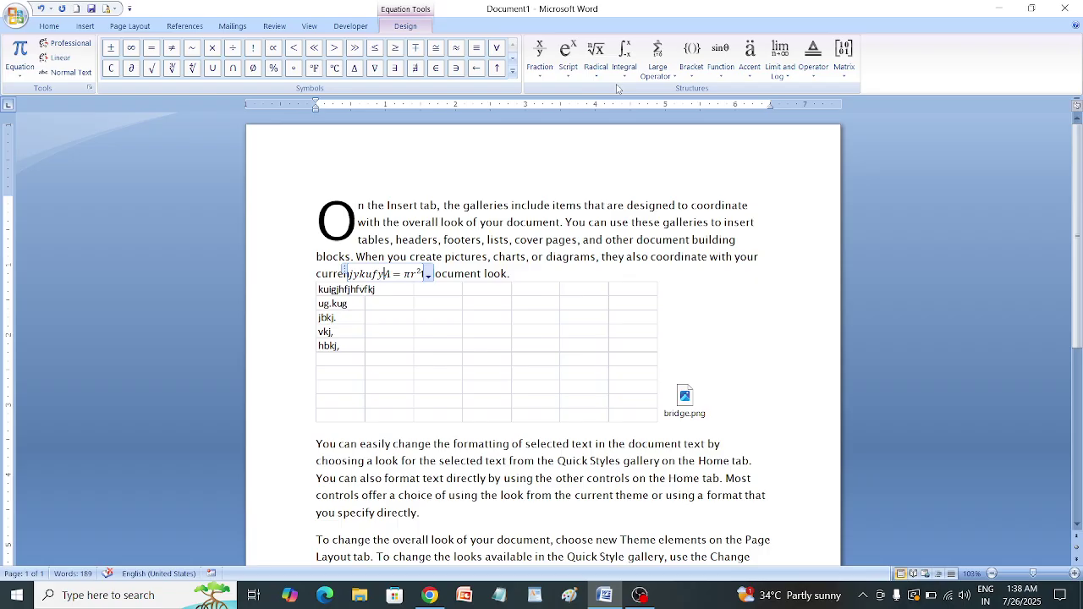
Step: Insert the copyright symbol © between jykufy and the Area of Circle formula
{"action": "left_click", "coordinate": [84, 26]}
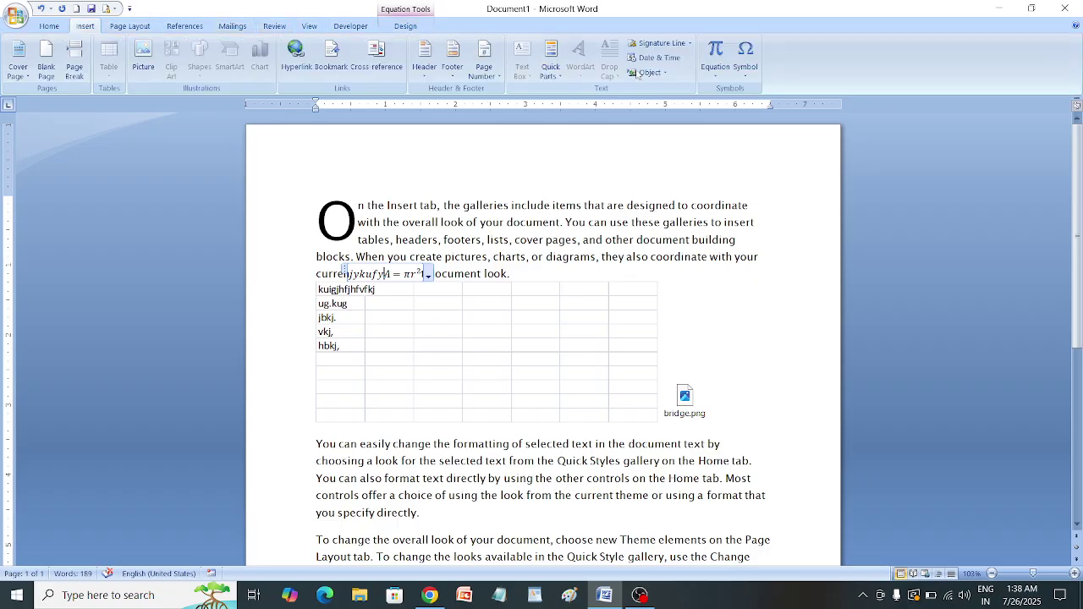
{"action": "left_click", "coordinate": [741, 72]}
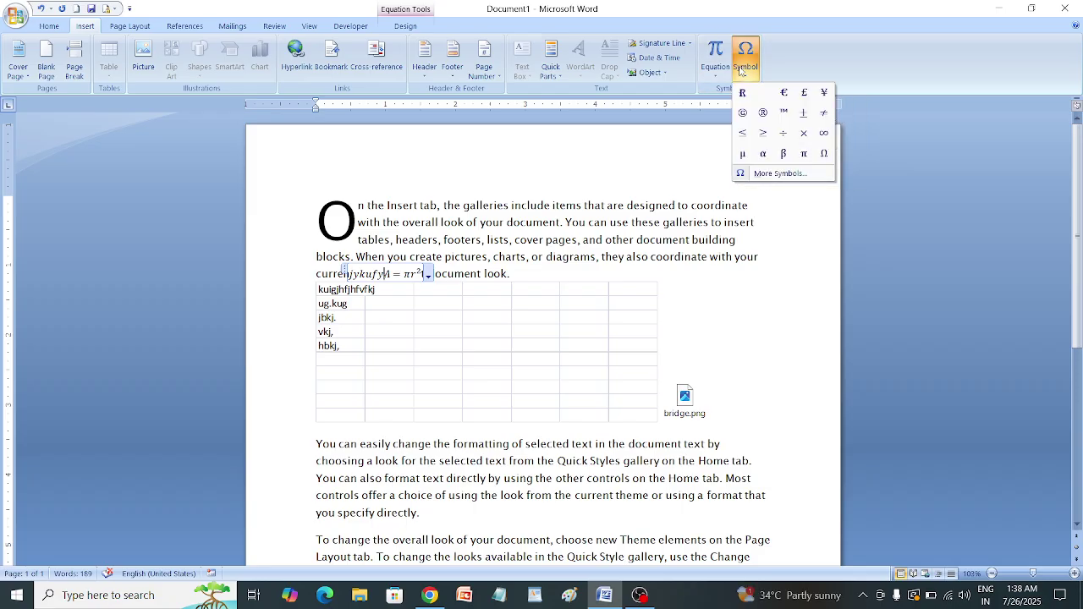
{"action": "left_click", "coordinate": [741, 113]}
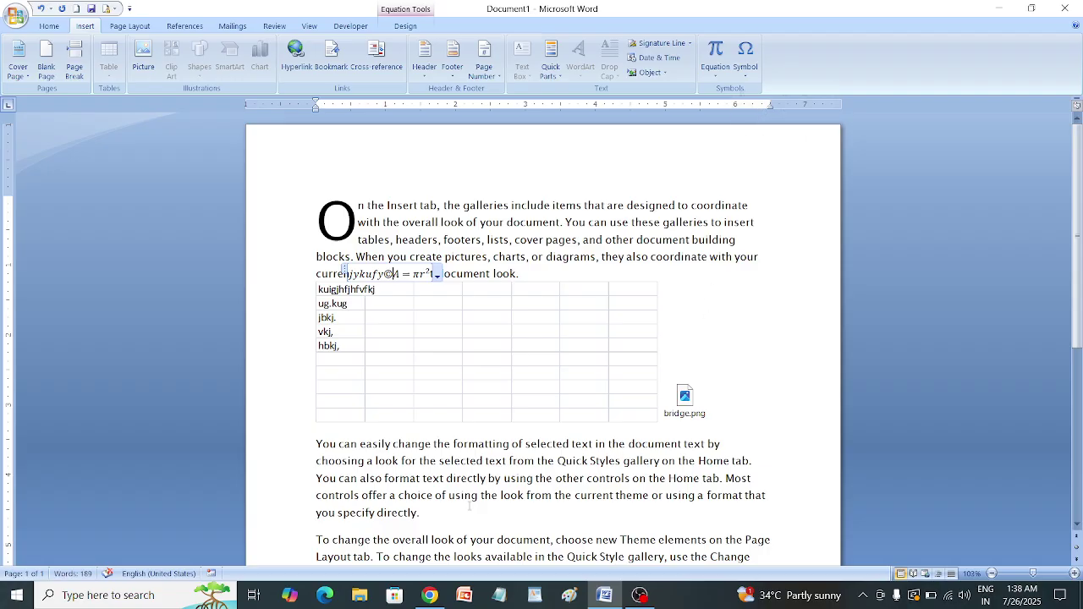
Step: Insert the copyright symbol © directly after the date and time beside the signature line
{"action": "scroll", "coordinate": [469, 505], "scroll_direction": "down", "scroll_amount": 7}
{"action": "left_click", "coordinate": [389, 380]}
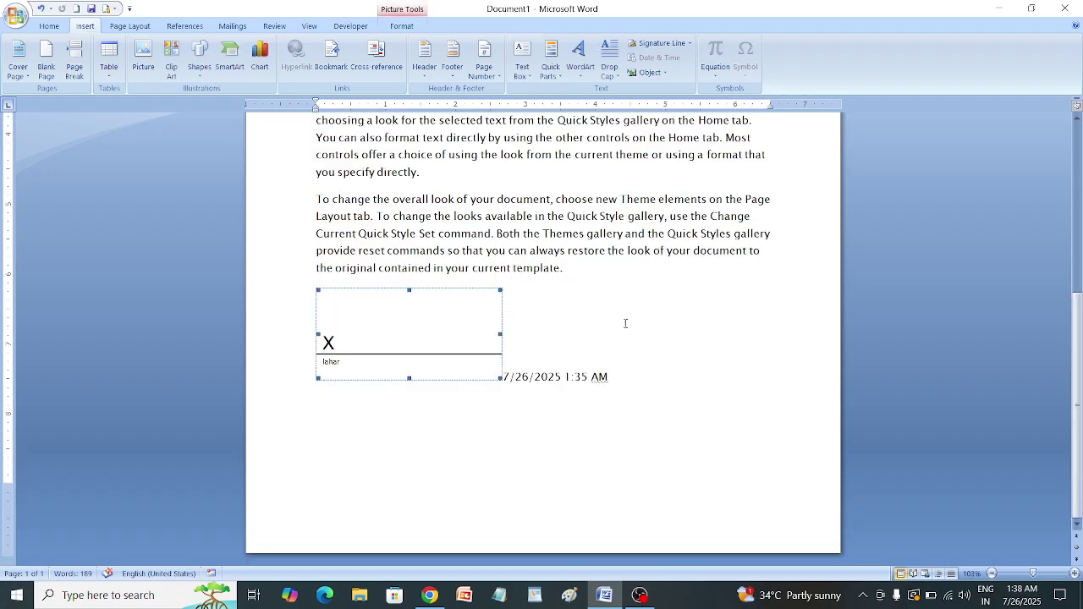
{"action": "left_click", "coordinate": [626, 373]}
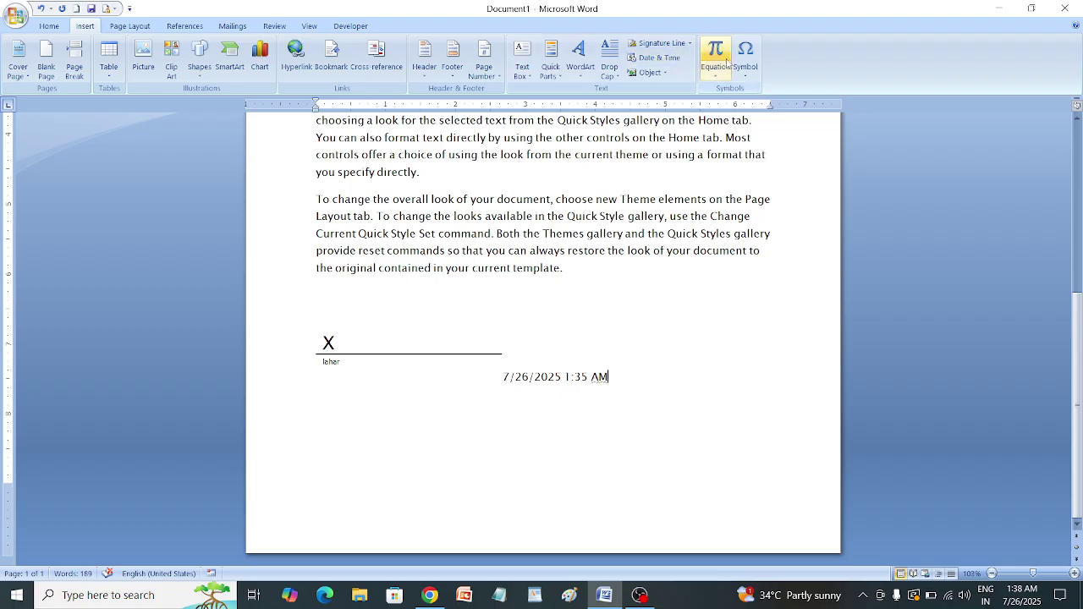
{"action": "left_click", "coordinate": [750, 74]}
{"action": "left_click", "coordinate": [742, 91]}
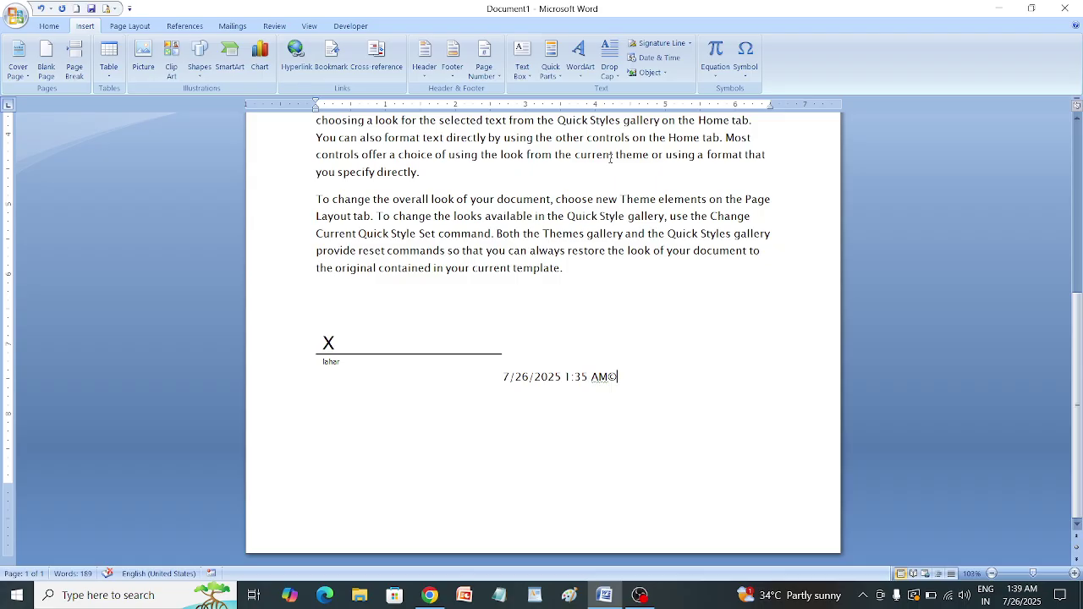
Step: Browse the full symbol set and insert the Basic Latin asterisk (character code 002A) after the copyright symbol following the date and time
{"action": "scroll", "coordinate": [610, 159], "scroll_direction": "up", "scroll_amount": 7}
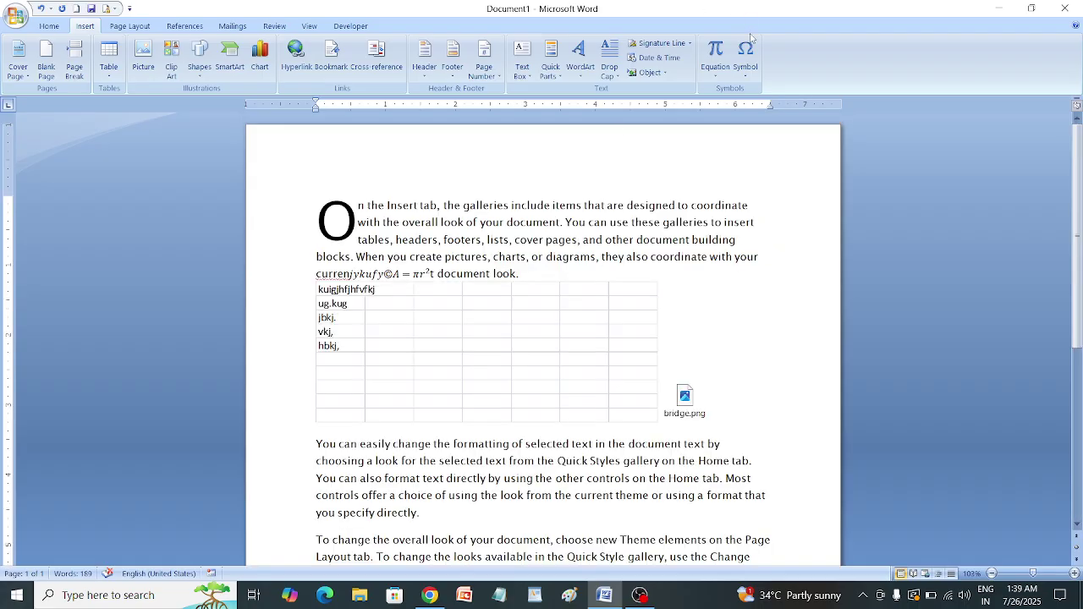
{"action": "left_click", "coordinate": [746, 61]}
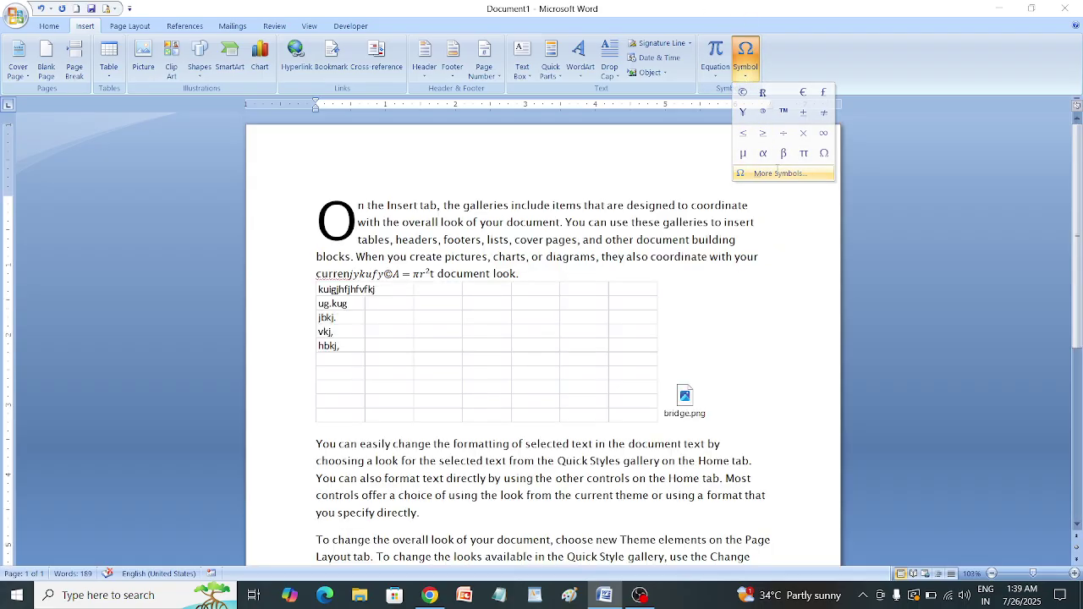
{"action": "left_click", "coordinate": [779, 173]}
{"action": "left_click_drag", "start_coordinate": [699, 240], "coordinate": [698, 270]}
{"action": "left_click", "coordinate": [547, 271]}
{"action": "left_click", "coordinate": [539, 271]}
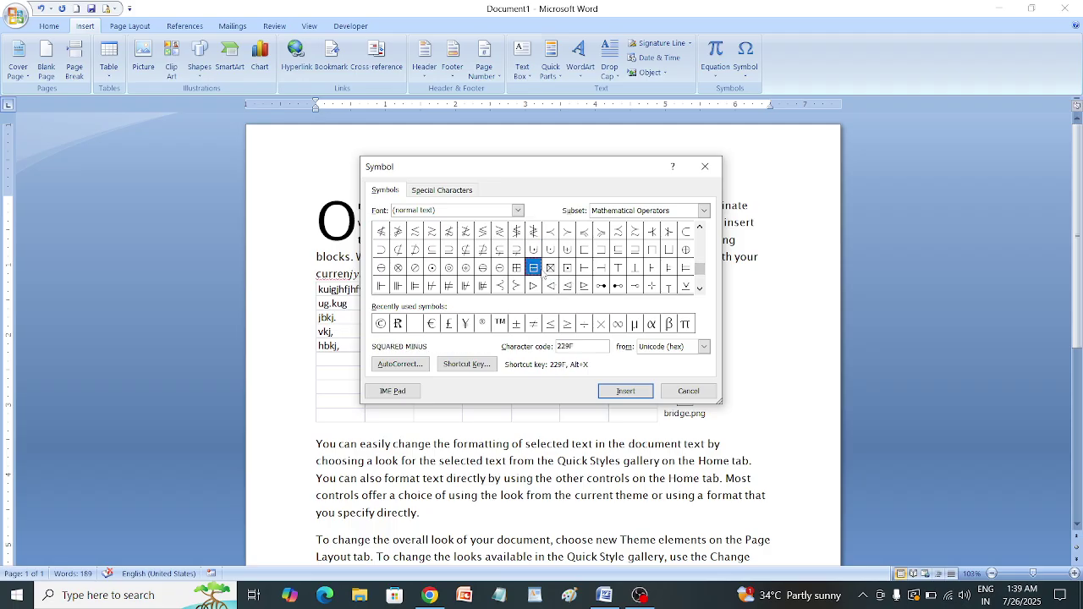
{"action": "left_click", "coordinate": [538, 281]}
{"action": "left_click", "coordinate": [545, 281]}
{"action": "scroll", "coordinate": [549, 285], "scroll_direction": "down", "scroll_amount": 15}
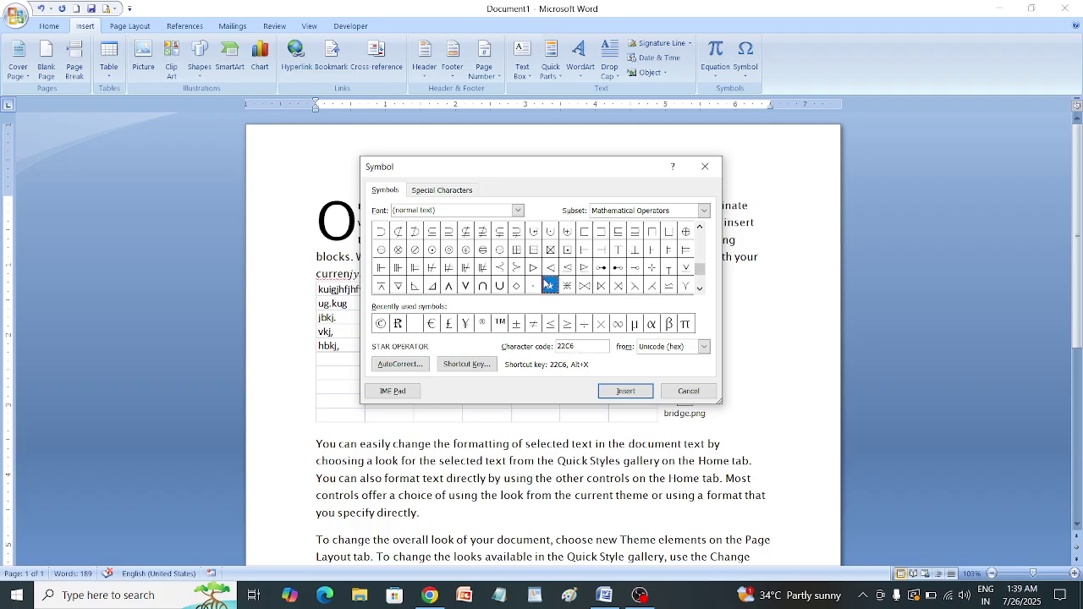
{"action": "scroll", "coordinate": [547, 284], "scroll_direction": "up", "scroll_amount": 20}
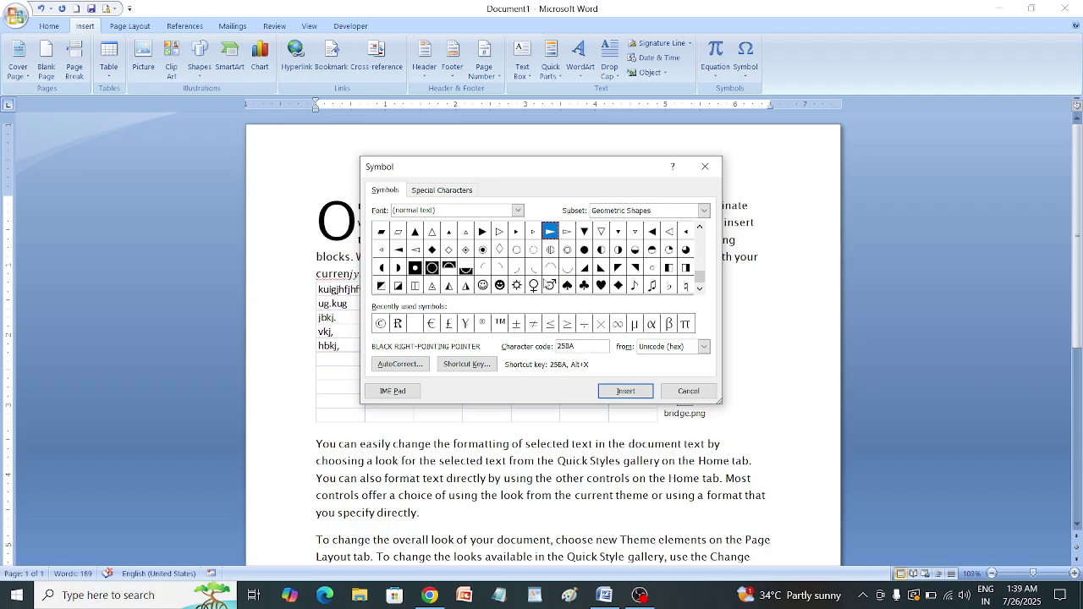
{"action": "scroll", "coordinate": [543, 284], "scroll_direction": "up", "scroll_amount": 15}
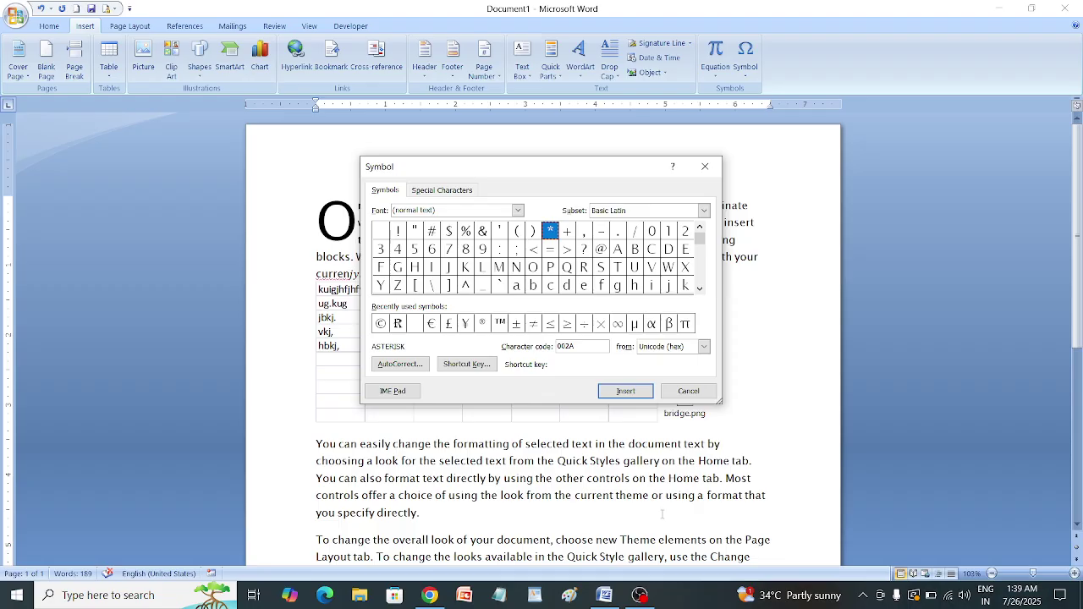
{"action": "left_click", "coordinate": [626, 392]}
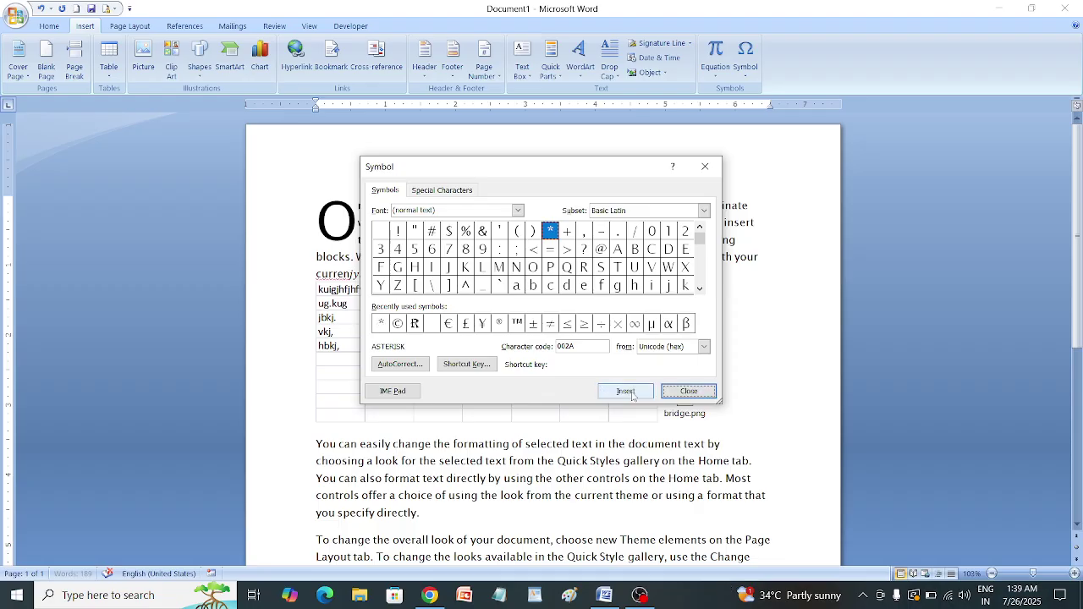
{"action": "left_click", "coordinate": [687, 392]}
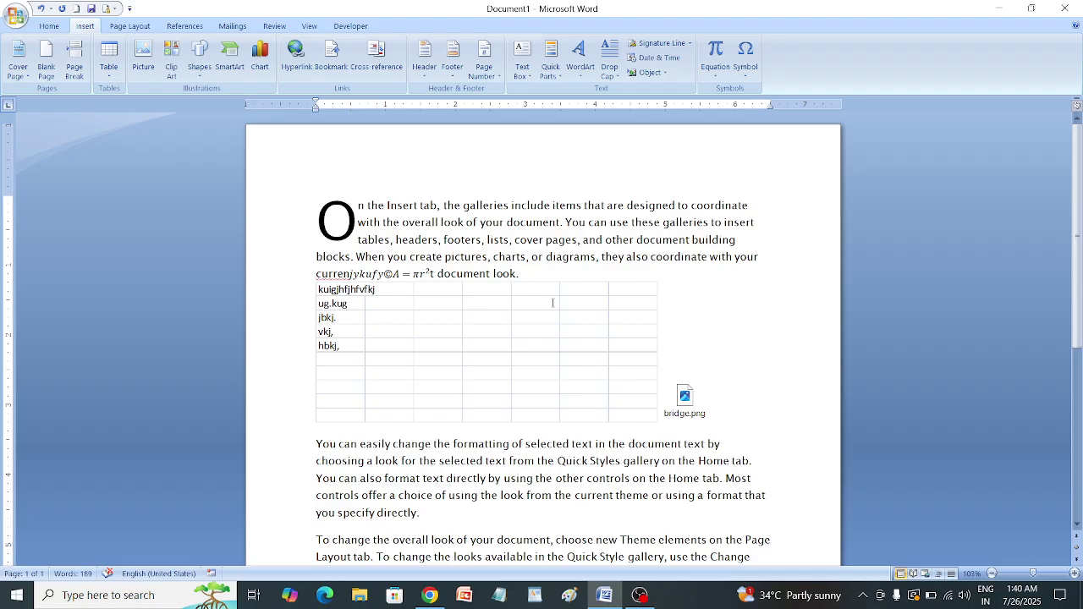
Step: Close the document and Word without saving the changes
{"action": "left_click", "coordinate": [1070, 12]}
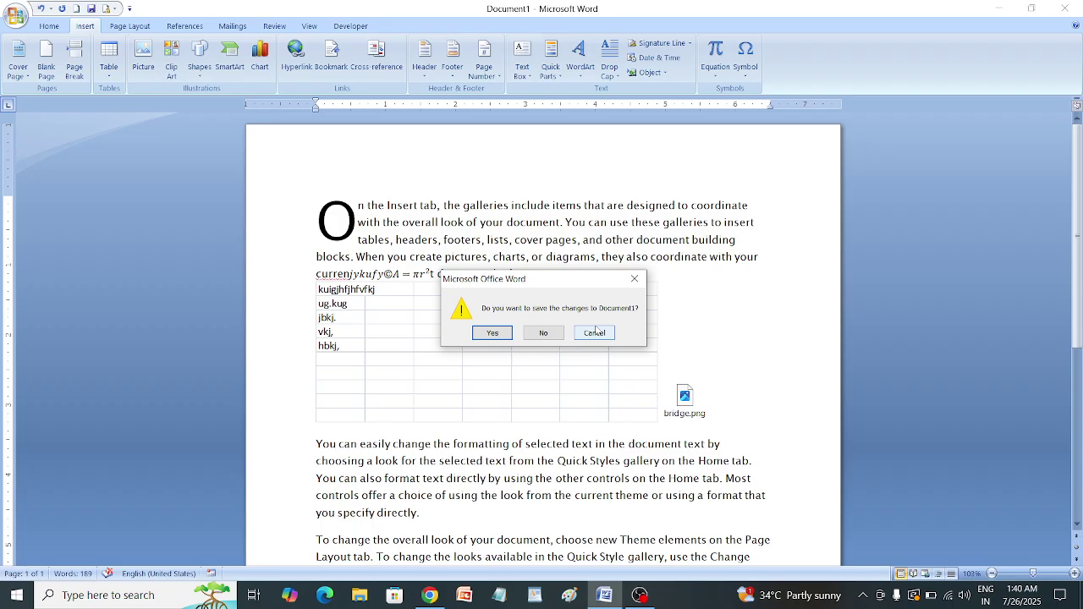
{"action": "left_click", "coordinate": [543, 333]}
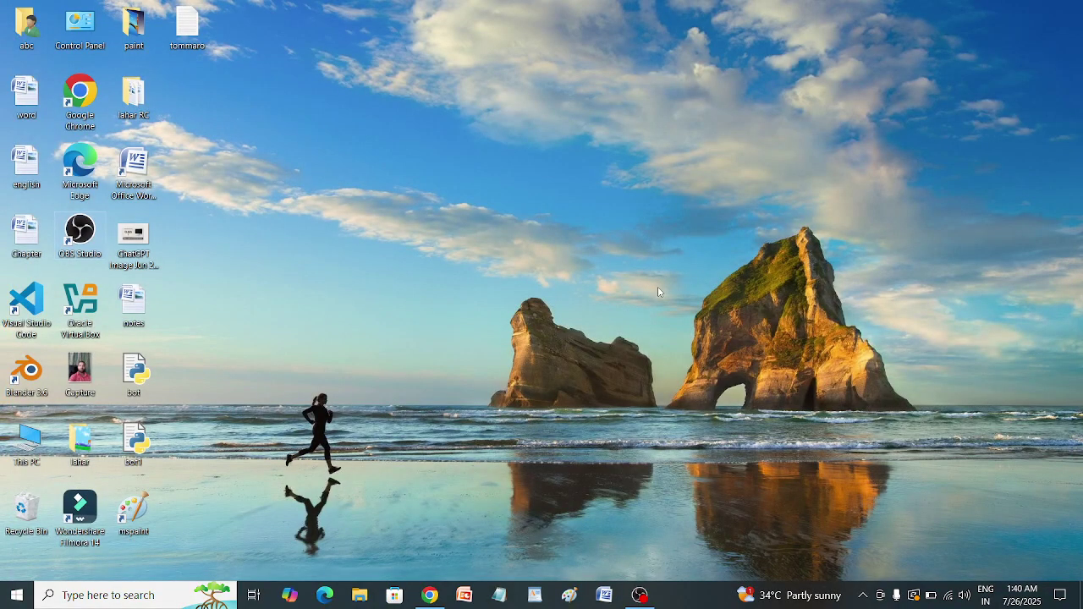